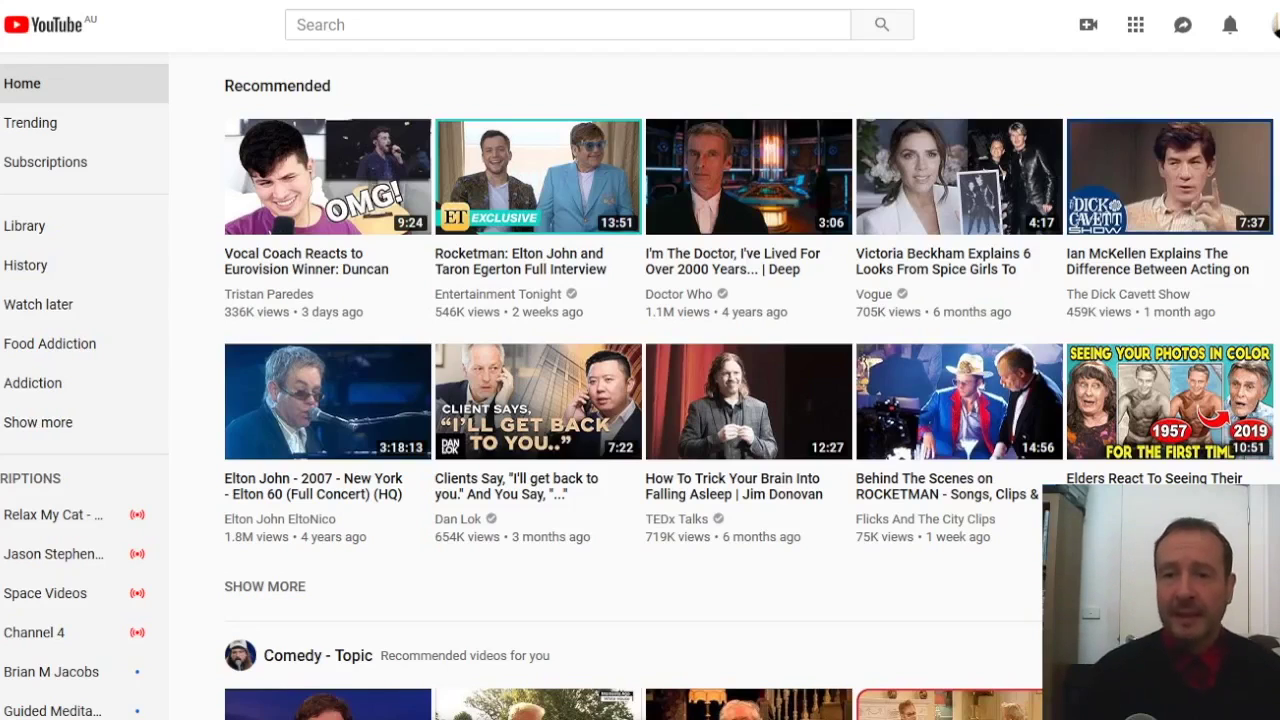
# Check which account is signed in, and search the video site for "hypnotherapy".
pyautogui.click(1274, 24)
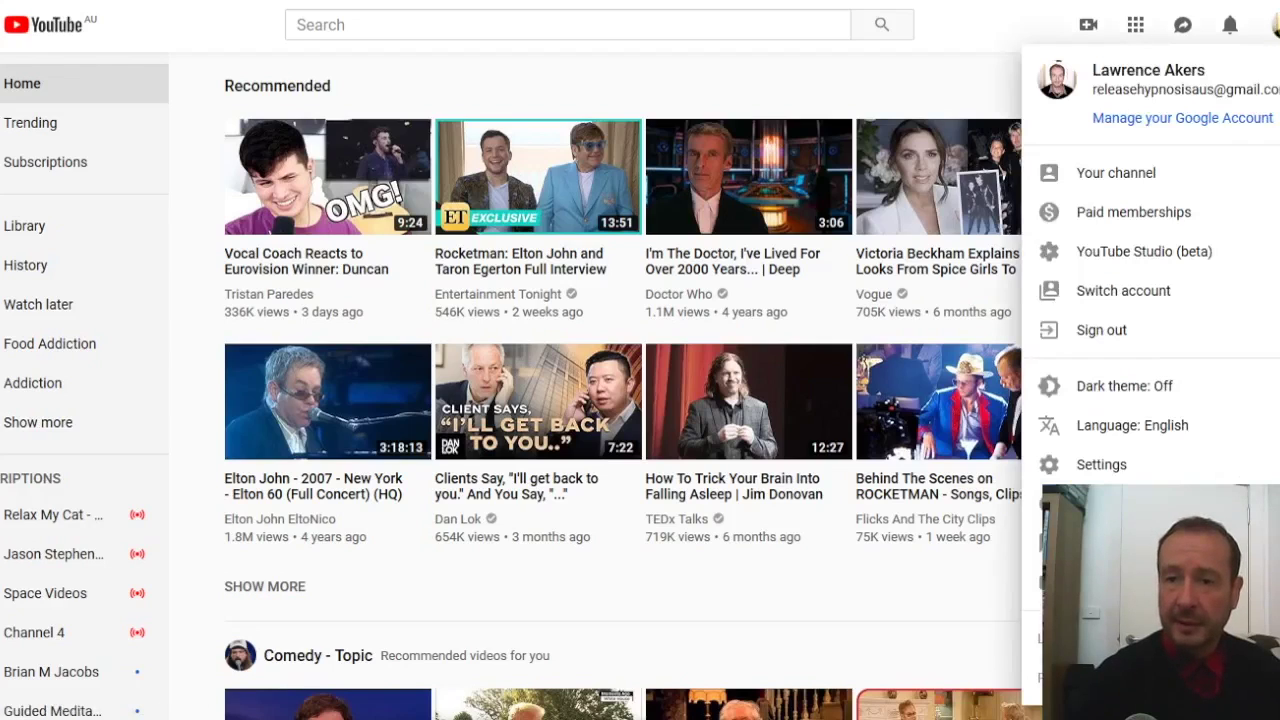
pyautogui.click(930, 76)
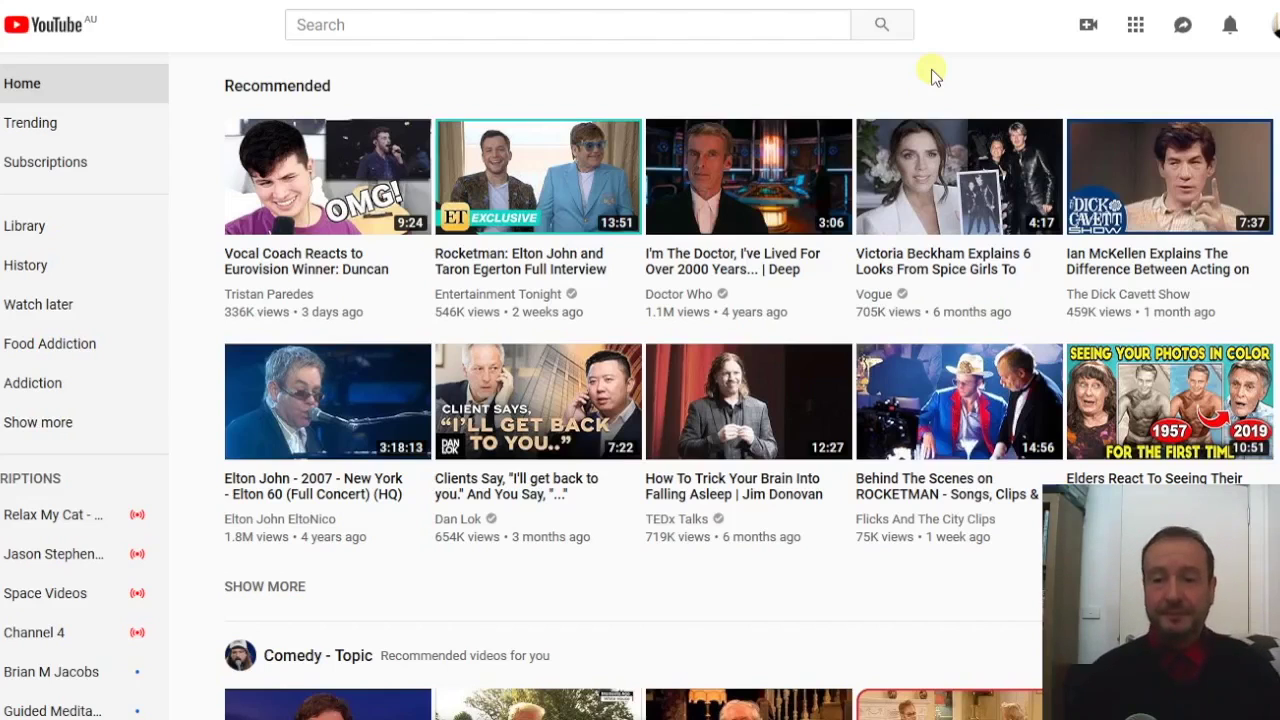
pyautogui.click(385, 27)
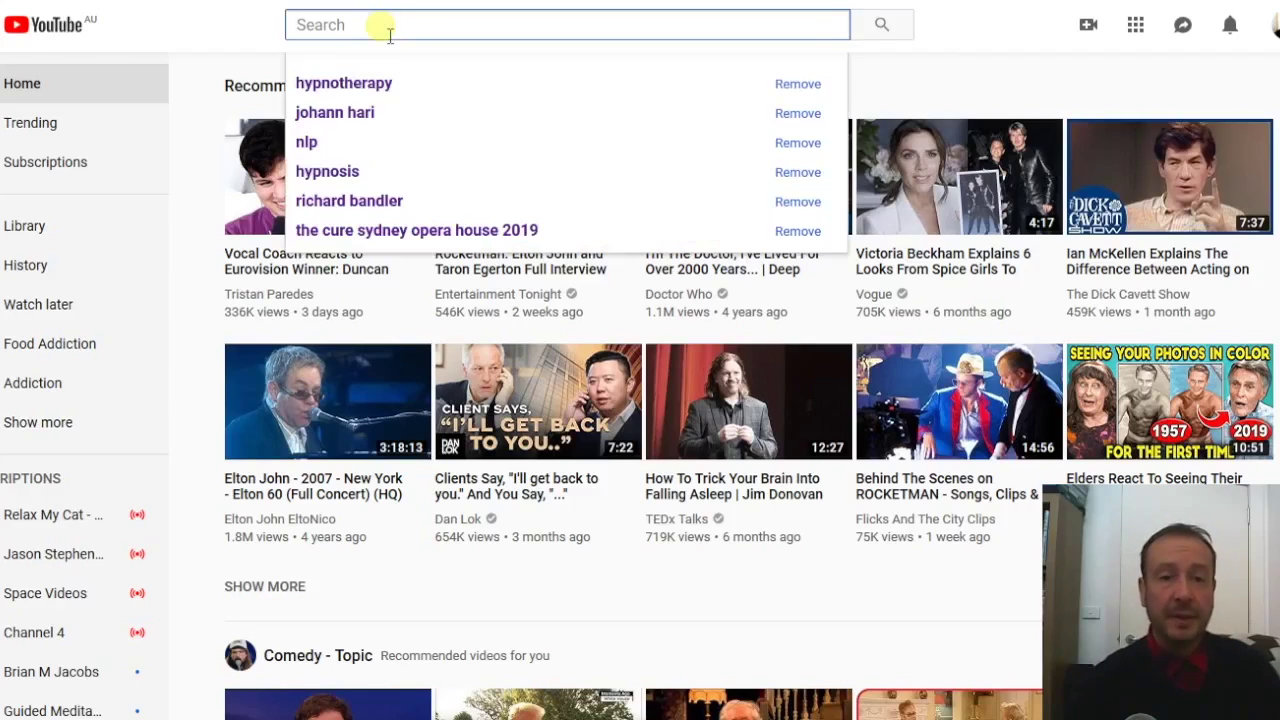
pyautogui.click(401, 88)
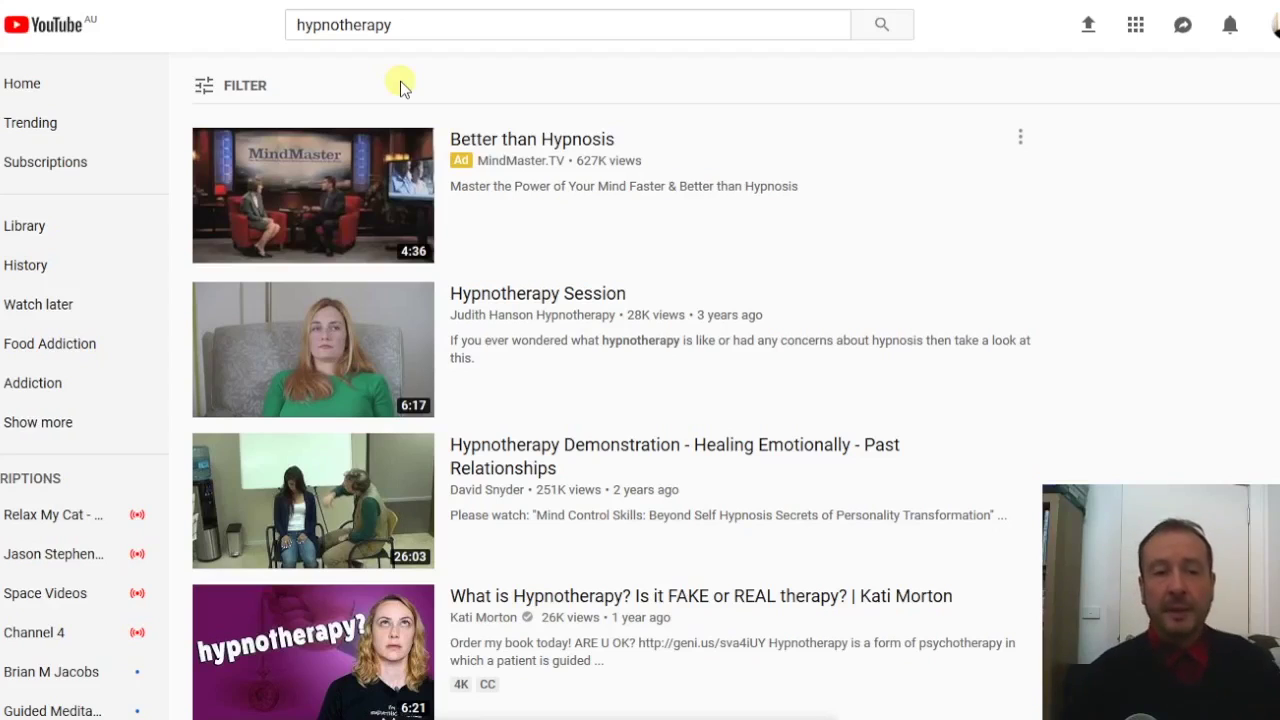
# Filter the hypnotherapy results to videos uploaded this month with a duration of Long (> 20 minutes).
pyautogui.click(230, 87)
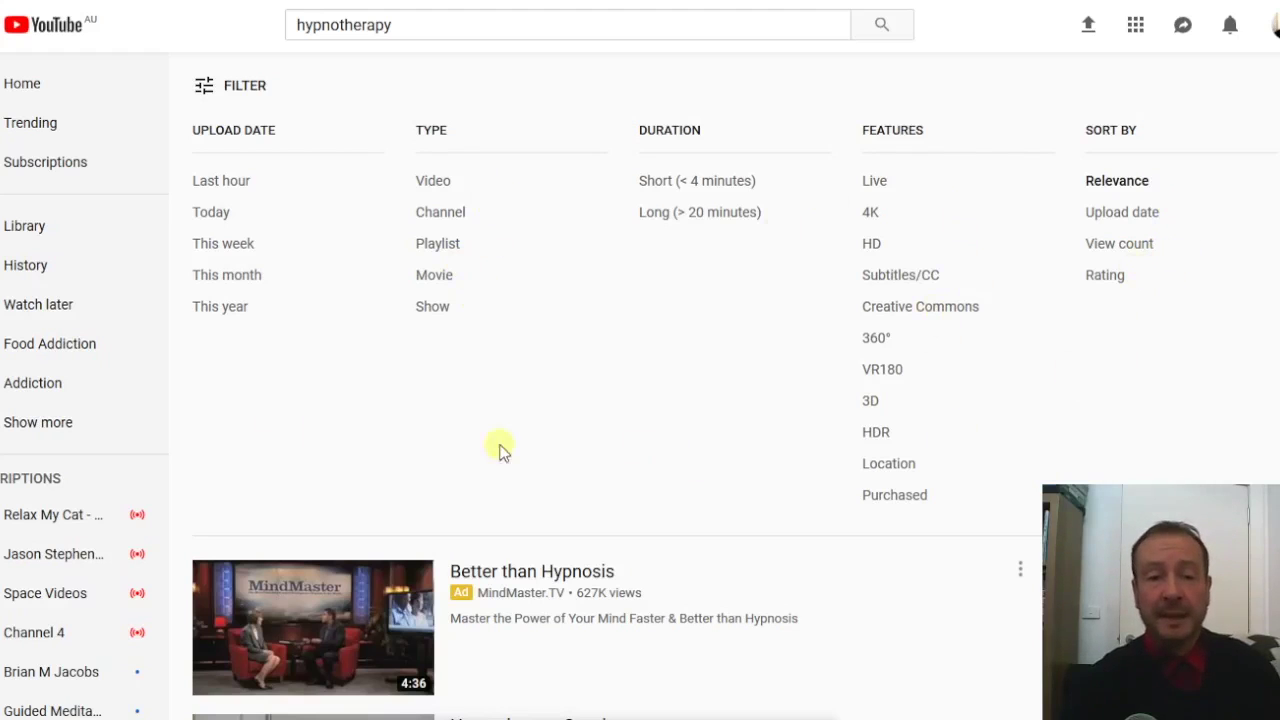
pyautogui.click(245, 280)
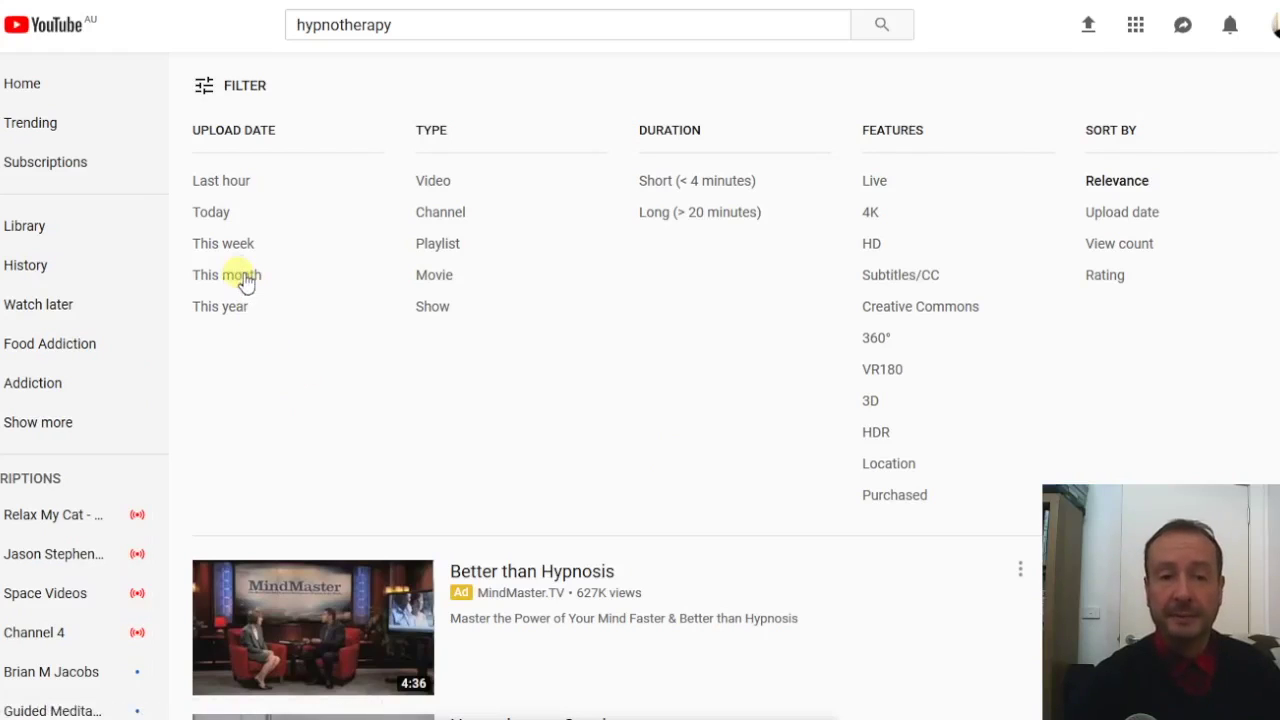
pyautogui.click(245, 87)
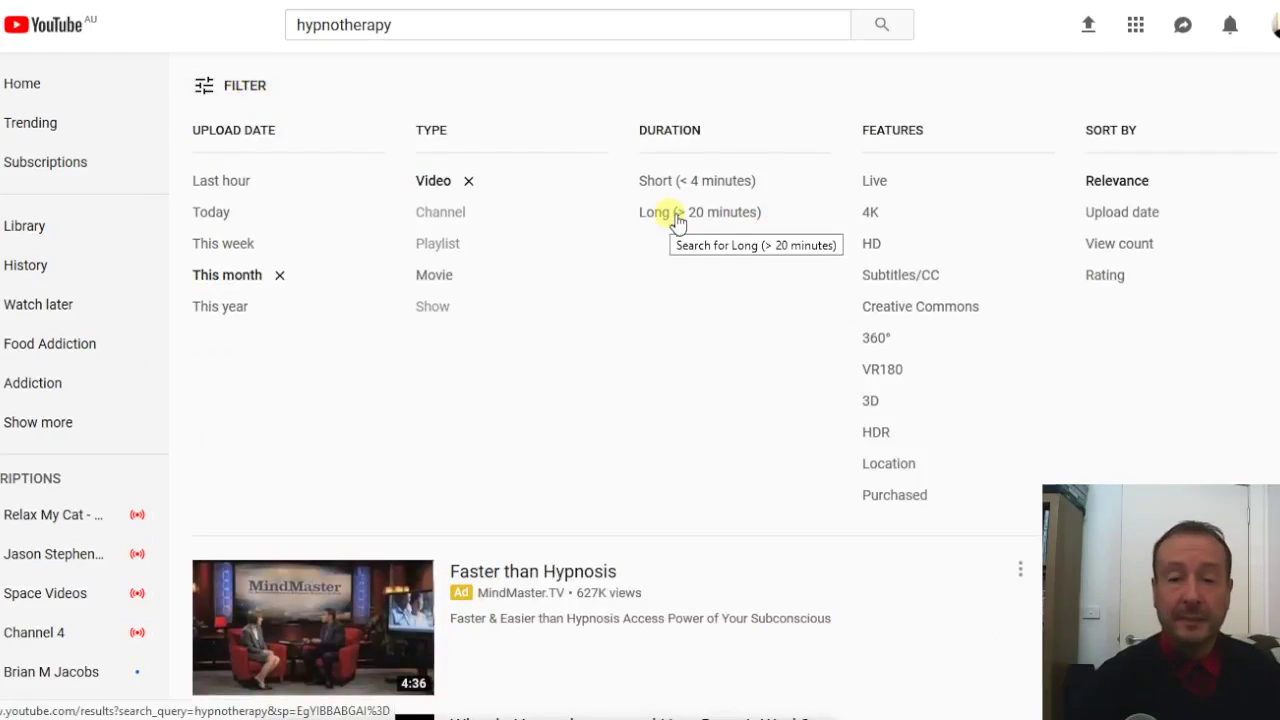
pyautogui.click(677, 218)
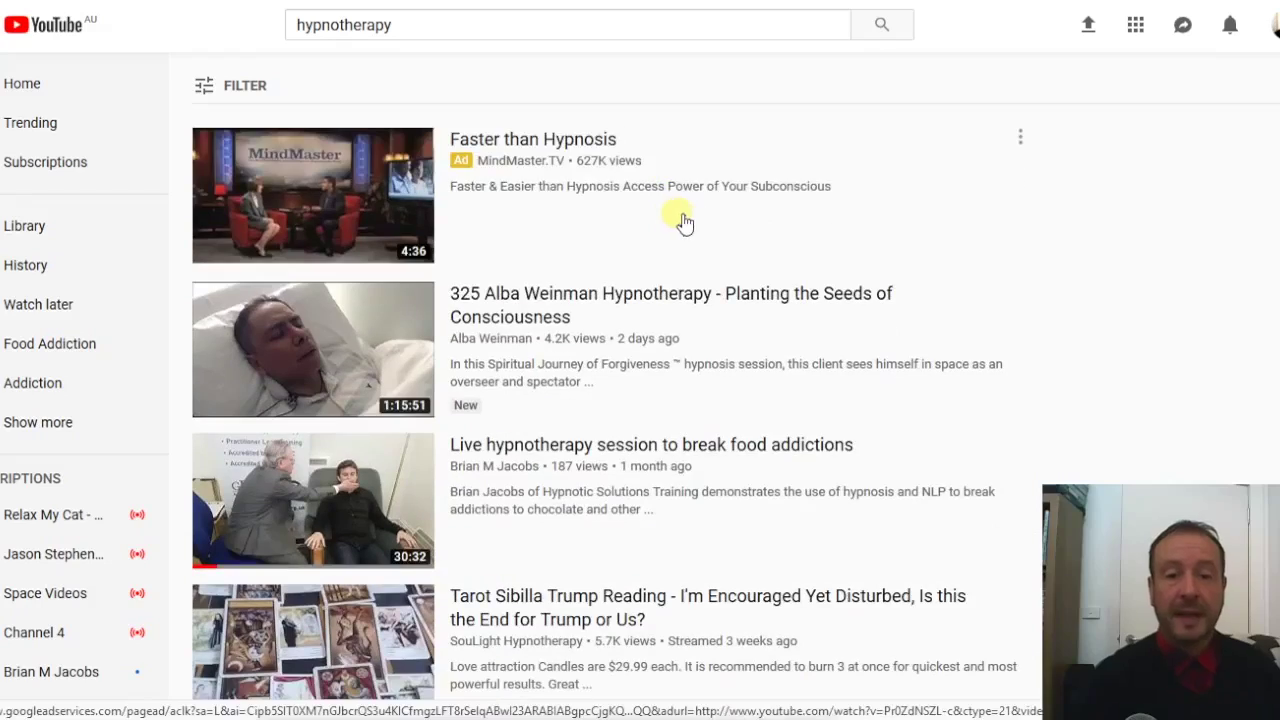
# Open the result "Hypnosis for Calming Anxiety & Living With Ease (Sleep Meditation Healing)" and pause its playback.
pyautogui.scroll(-2, 680, 230)
pyautogui.scroll(-3, 676, 247)
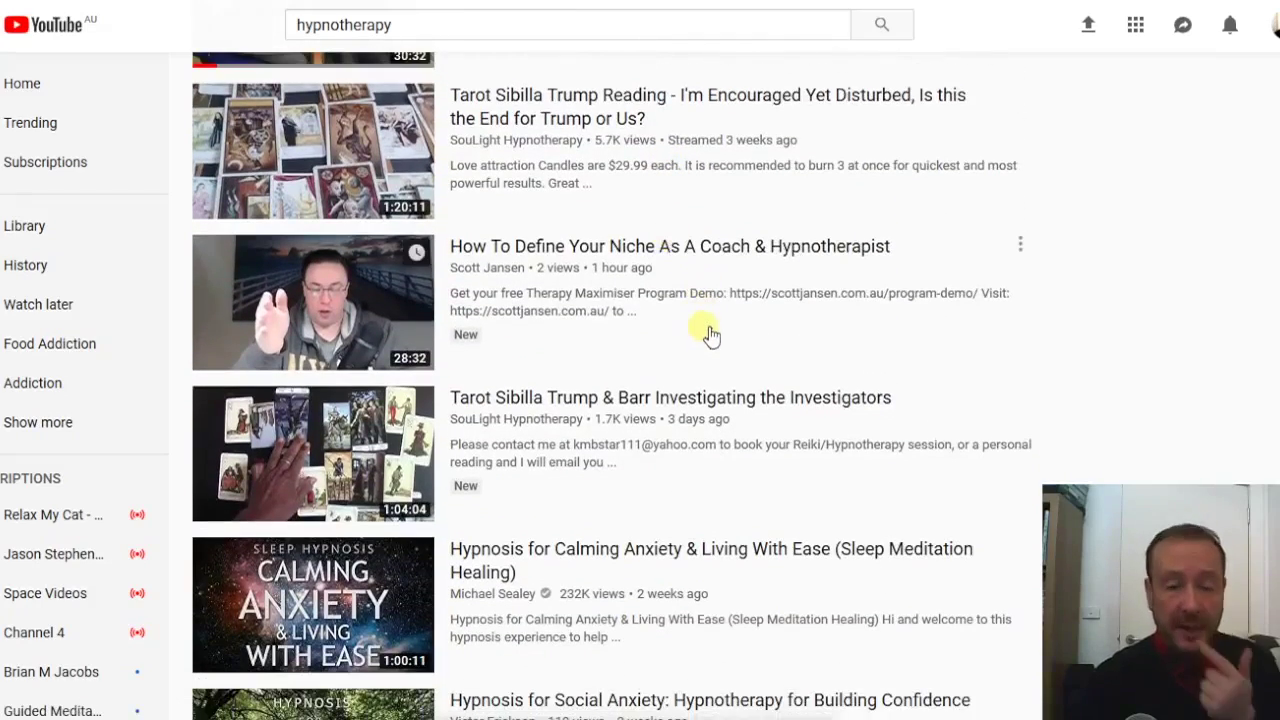
pyautogui.scroll(-1, 718, 325)
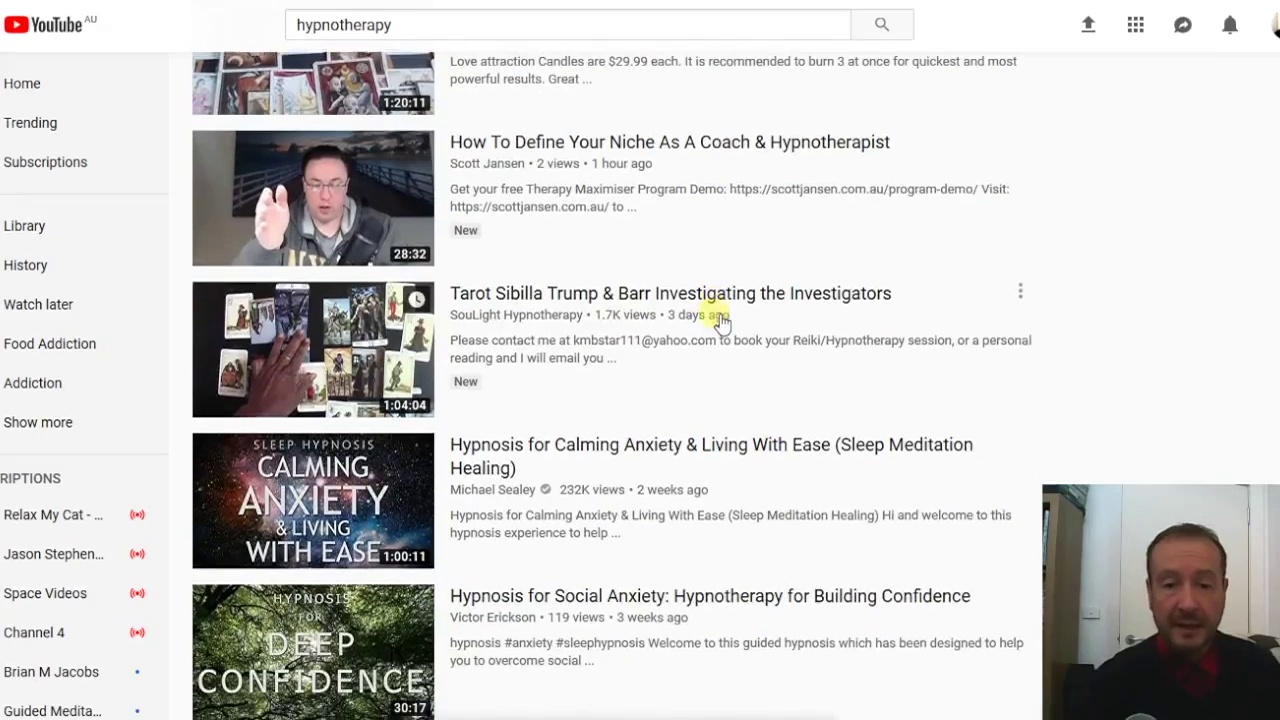
pyautogui.scroll(-2, 720, 320)
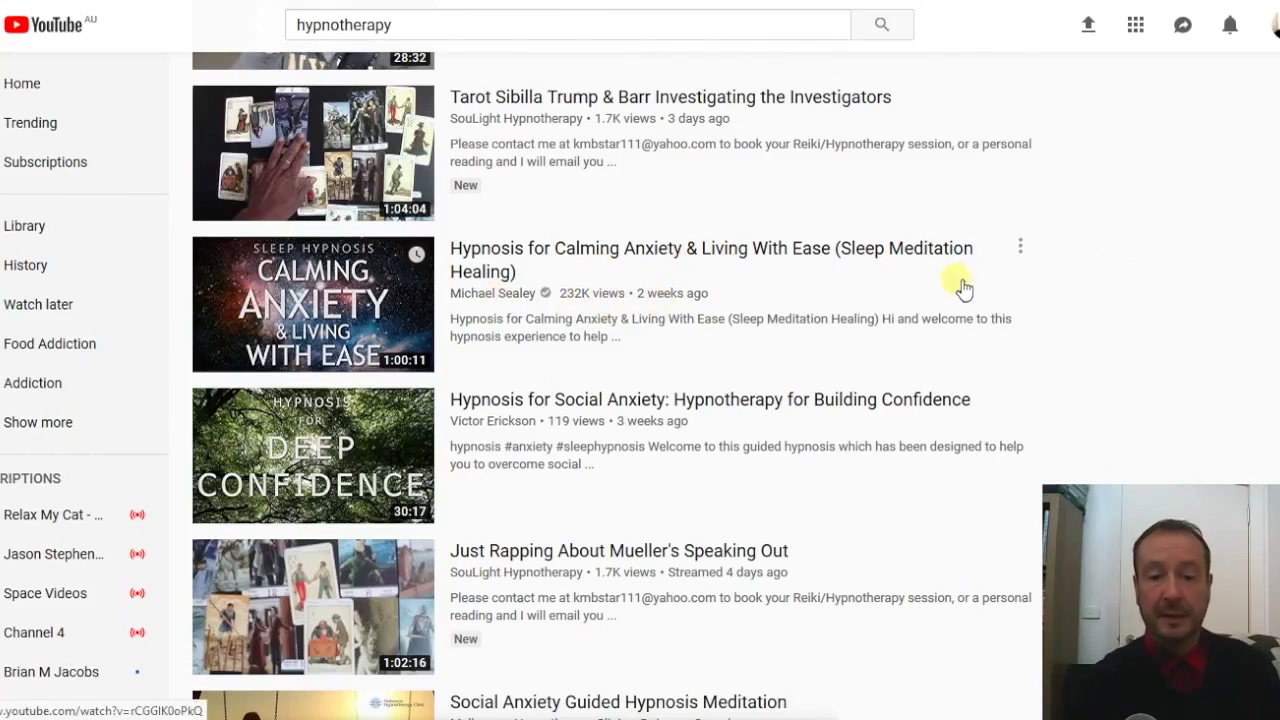
pyautogui.click(632, 255)
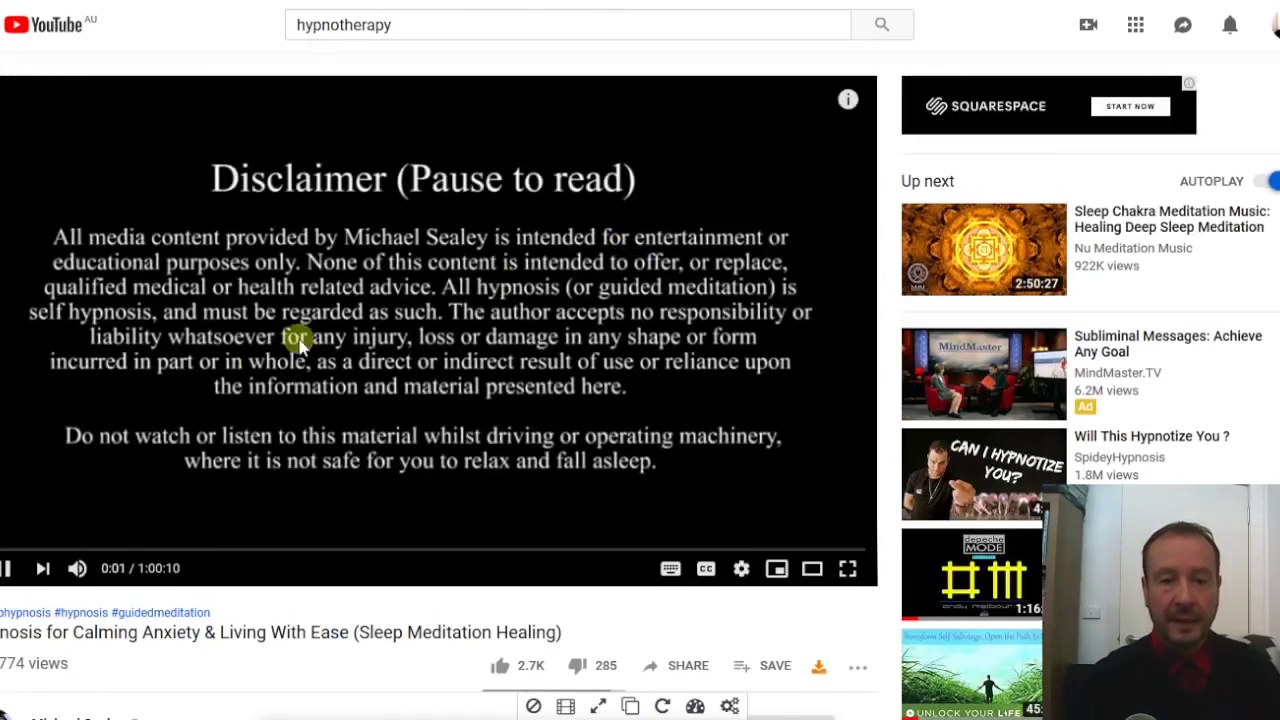
pyautogui.click(6, 570)
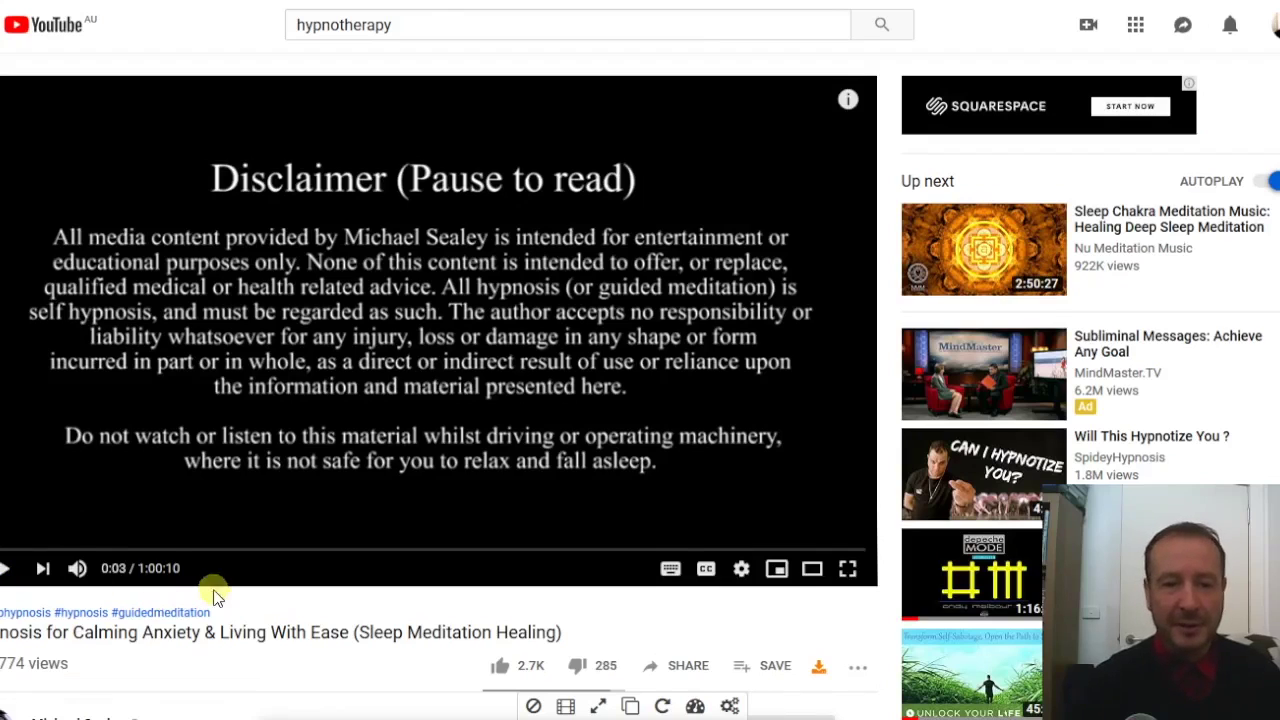
# Unsubscribe from the channel that published the video and subscribe to it again.
pyautogui.scroll(-3, 214, 591)
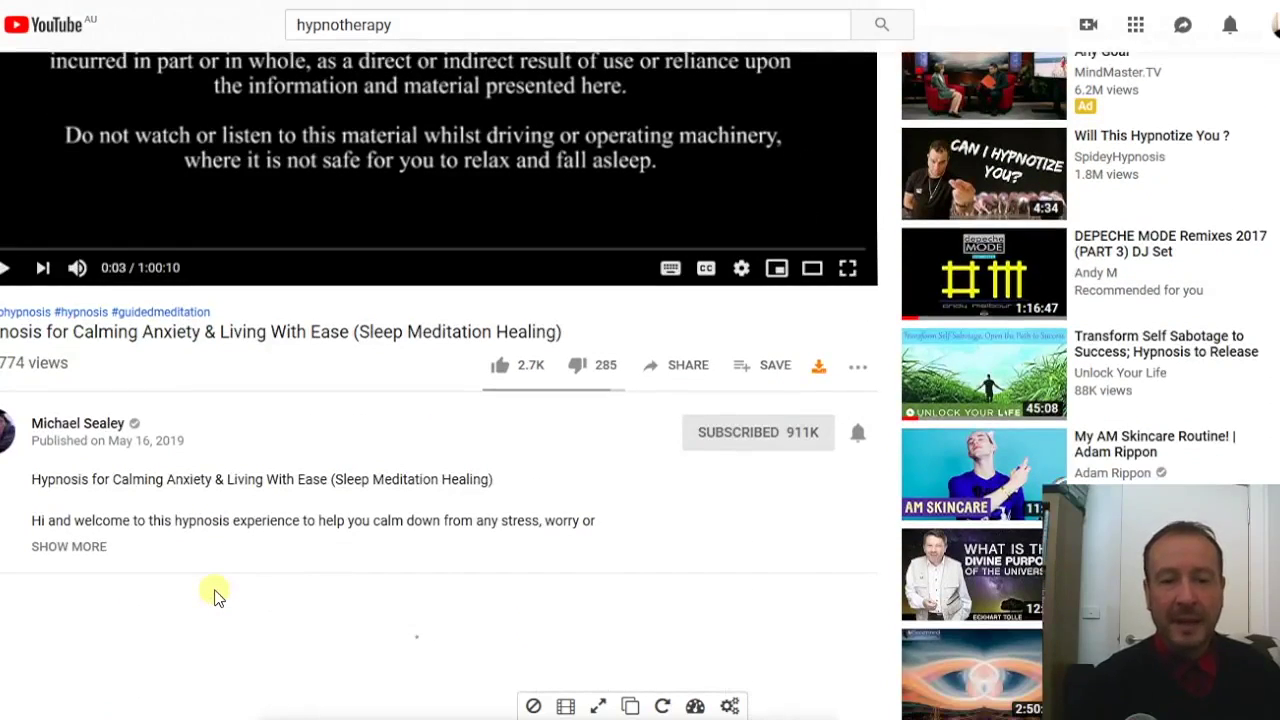
pyautogui.click(768, 440)
pyautogui.click(703, 392)
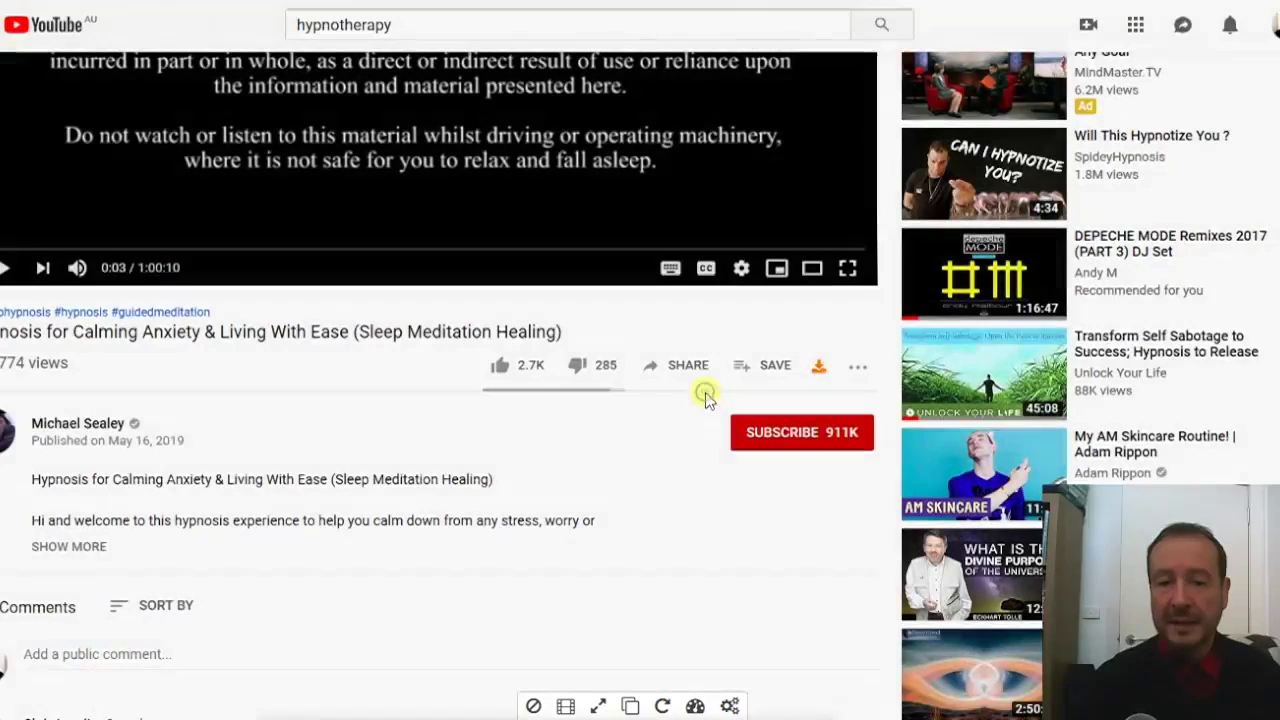
pyautogui.click(802, 434)
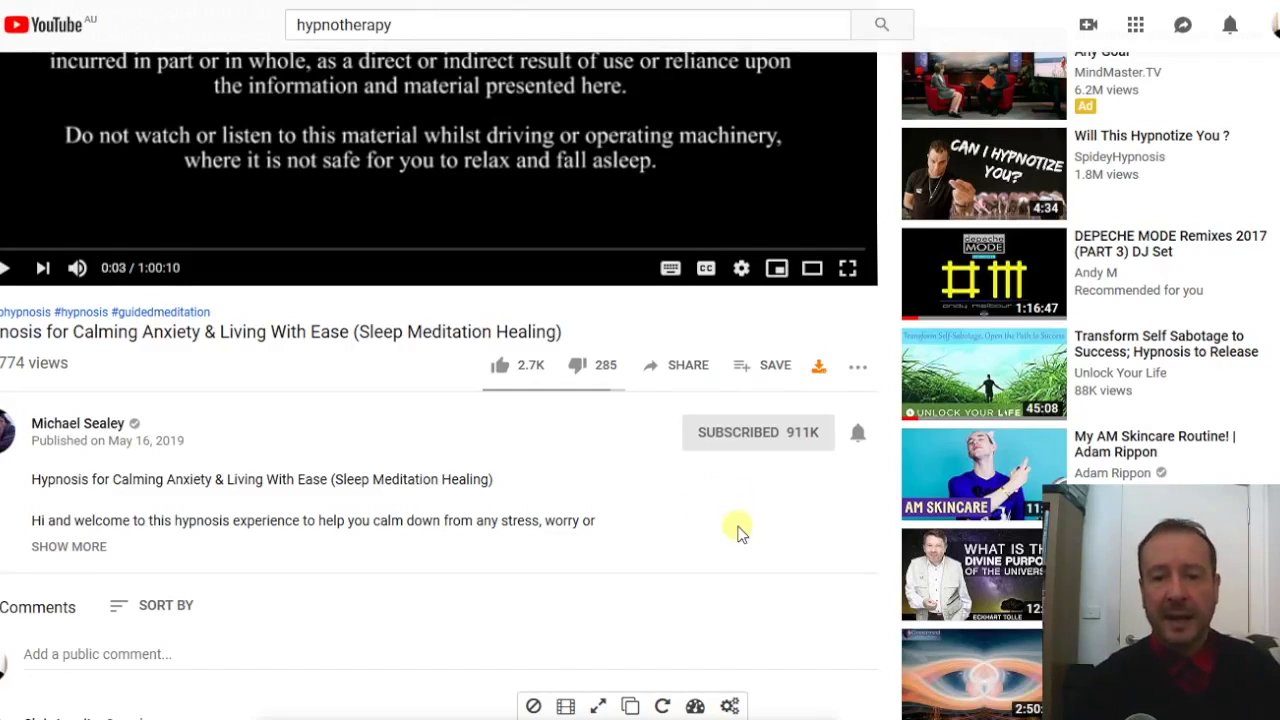
# Look through the available playlists and save the video to the Anxiety playlist.
pyautogui.click(776, 368)
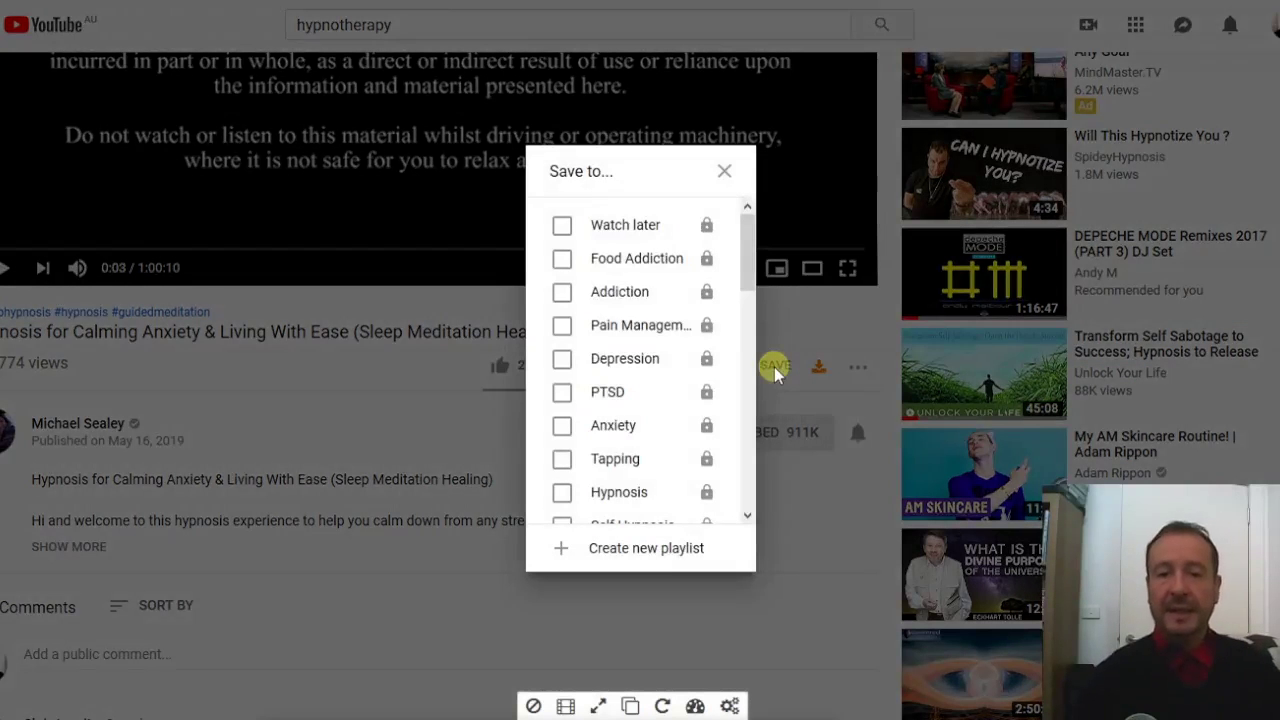
pyautogui.scroll(-3, 650, 285)
pyautogui.scroll(-5, 640, 304)
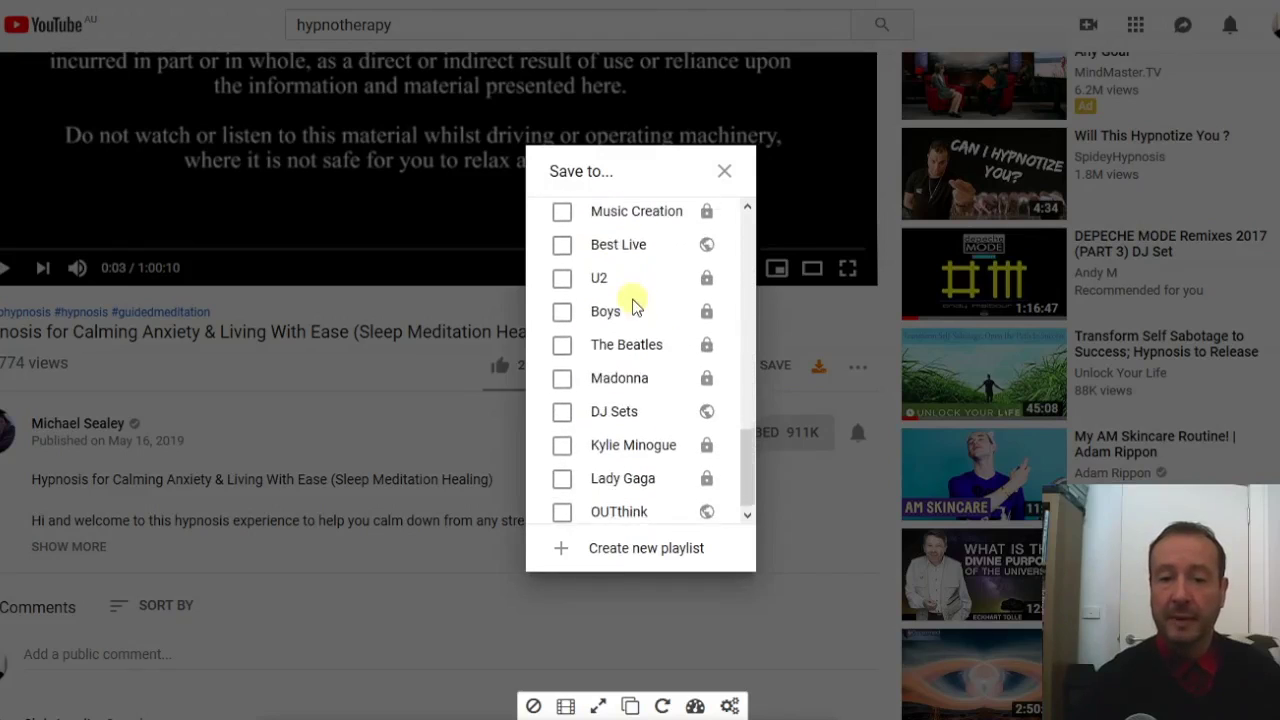
pyautogui.scroll(8, 635, 308)
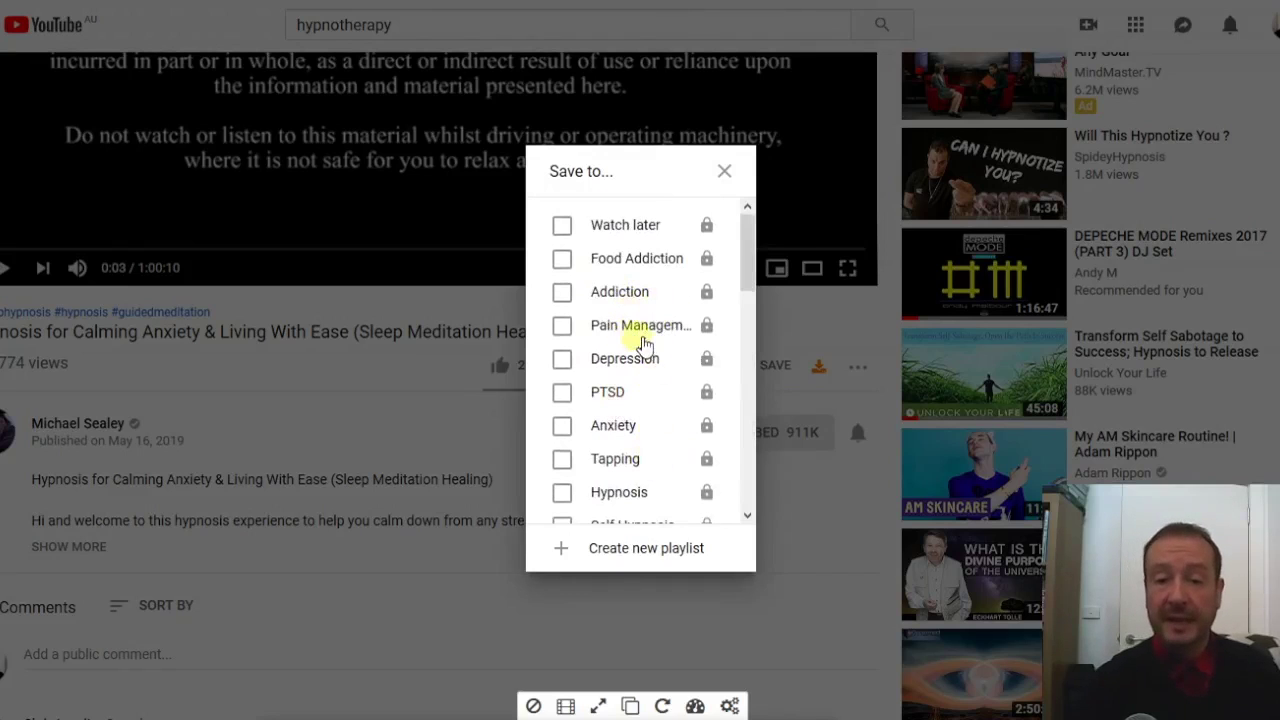
pyautogui.scroll(-2, 641, 343)
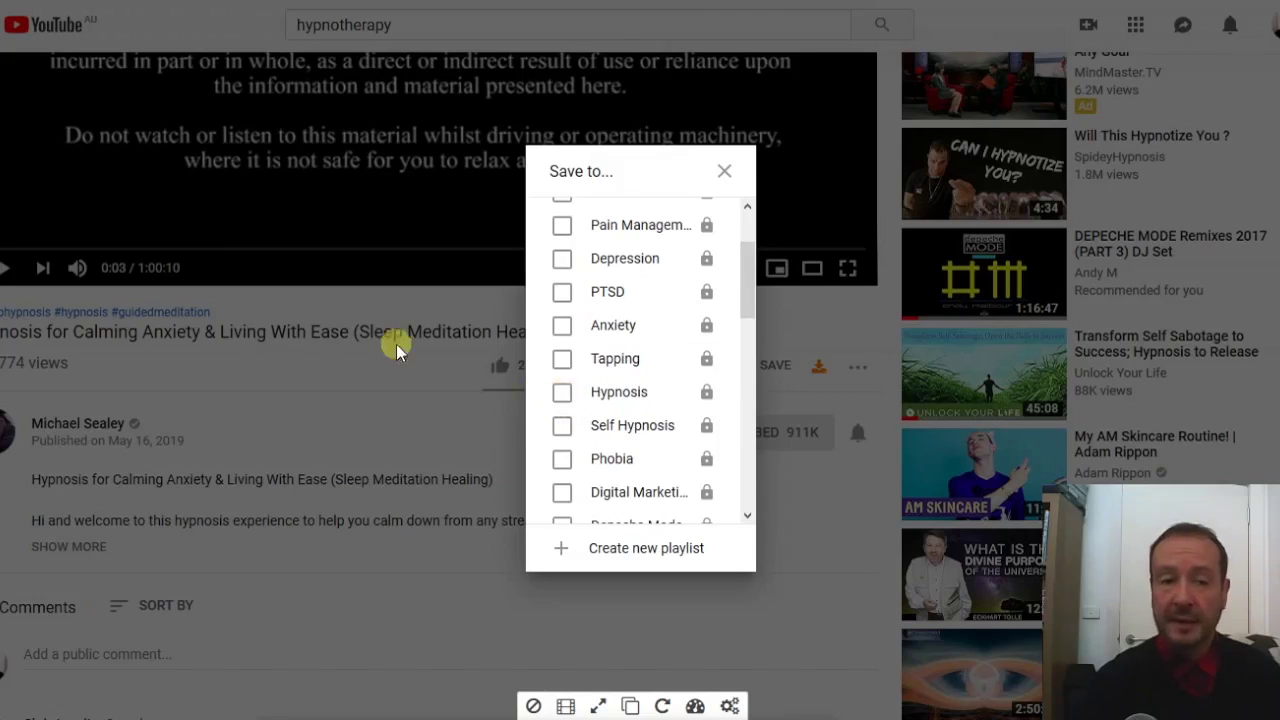
pyautogui.scroll(2, 622, 362)
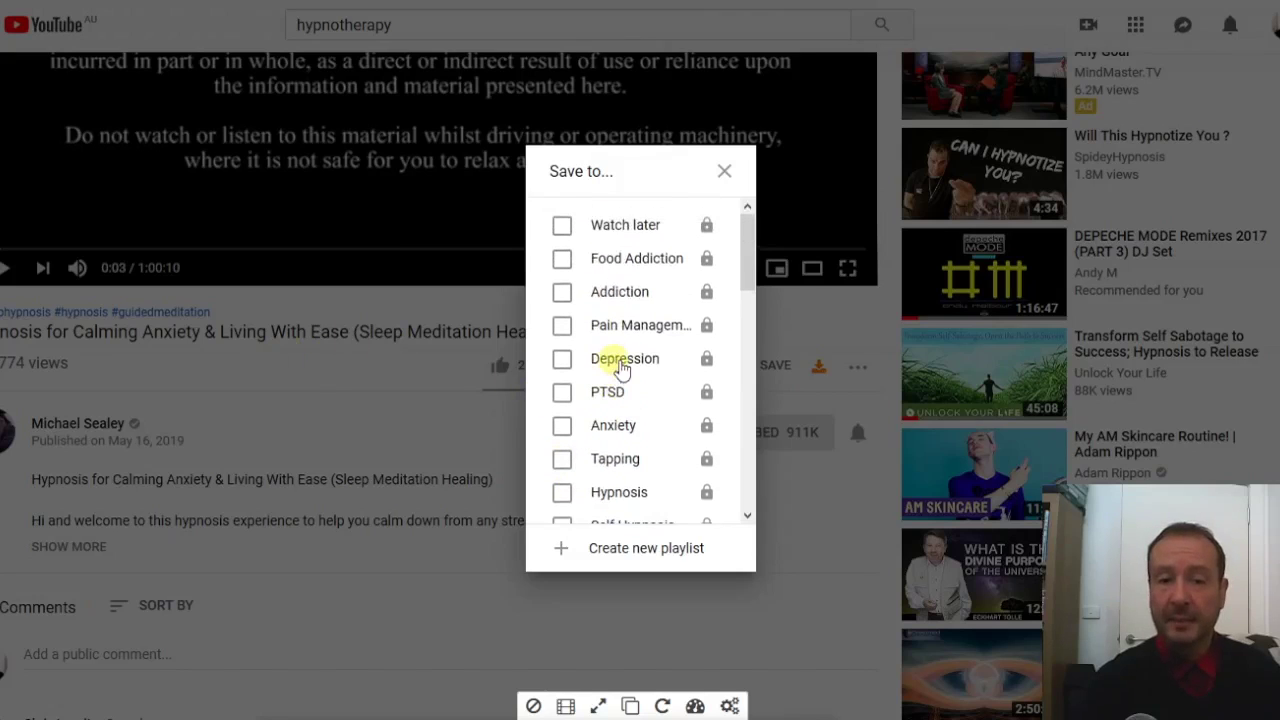
pyautogui.scroll(-5, 622, 368)
pyautogui.scroll(-1, 590, 385)
pyautogui.scroll(4, 600, 395)
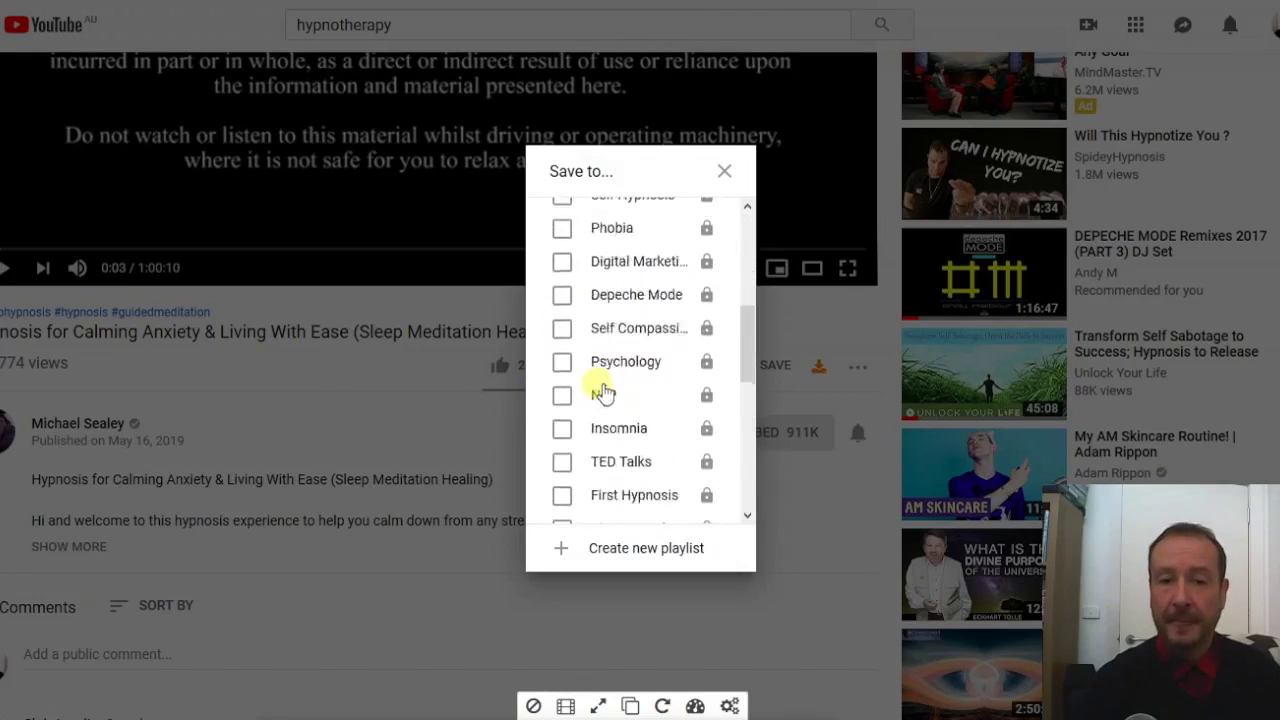
pyautogui.scroll(4, 603, 393)
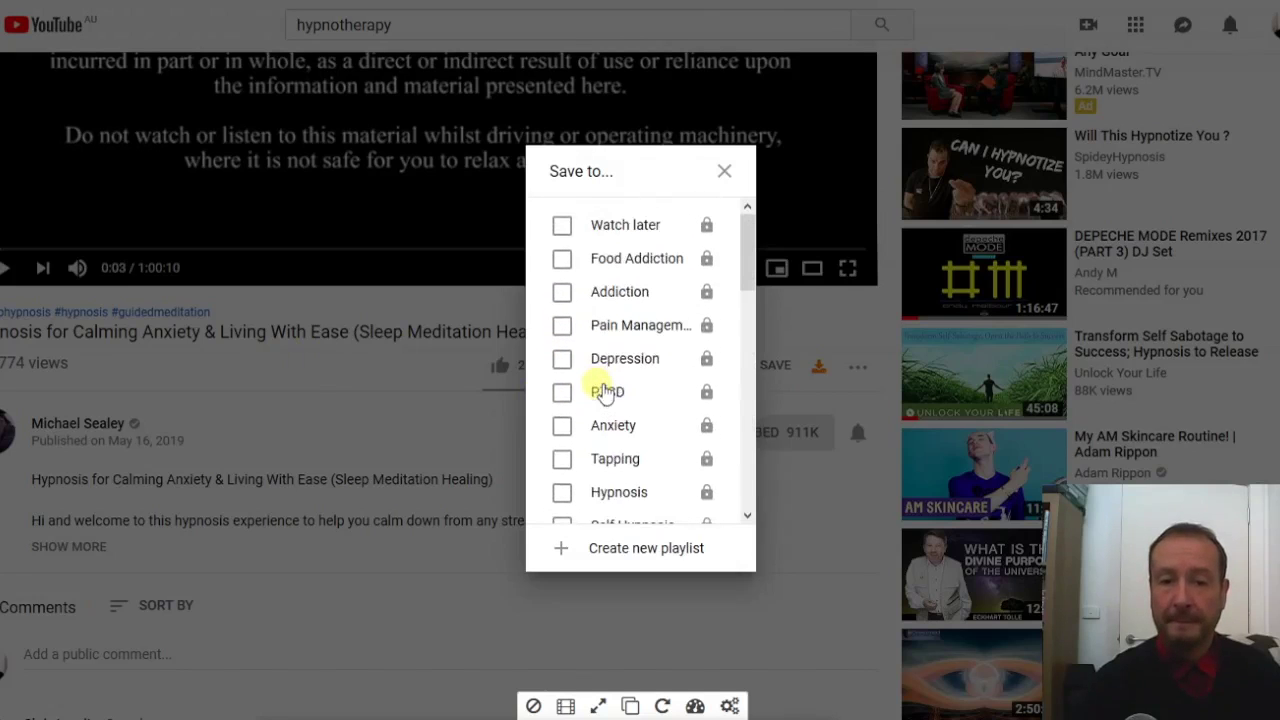
pyautogui.click(563, 426)
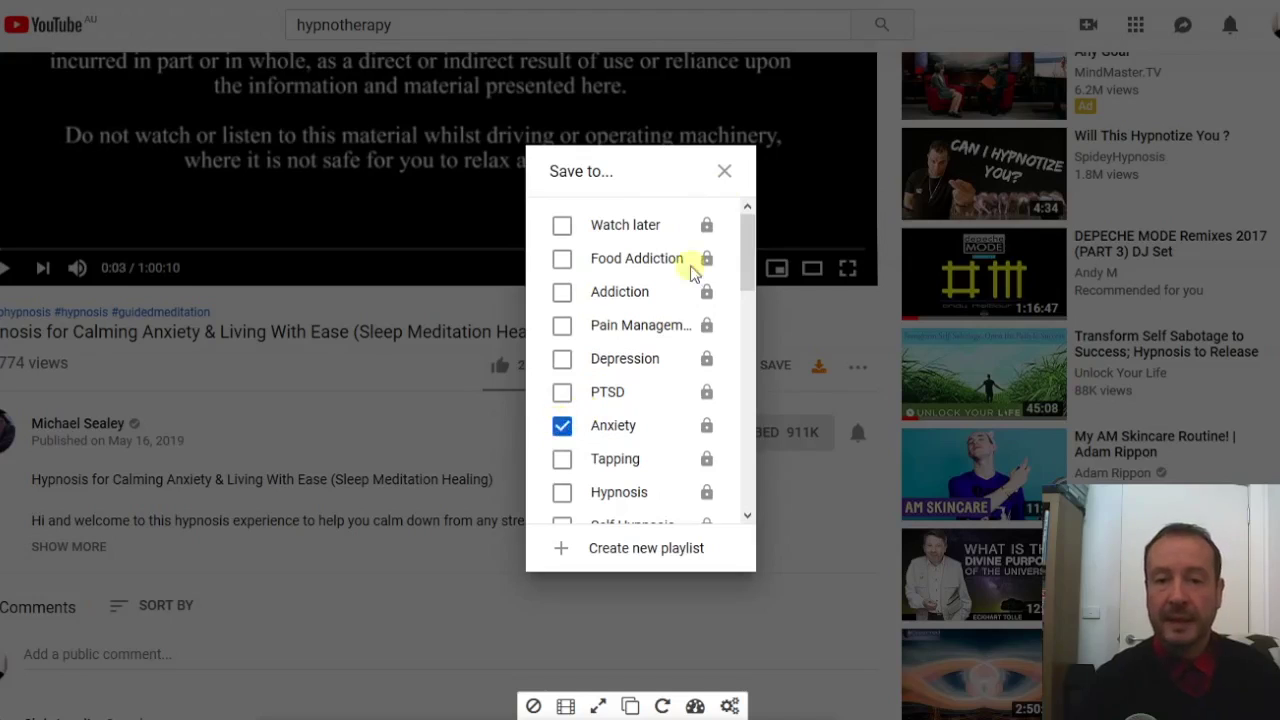
pyautogui.click(725, 173)
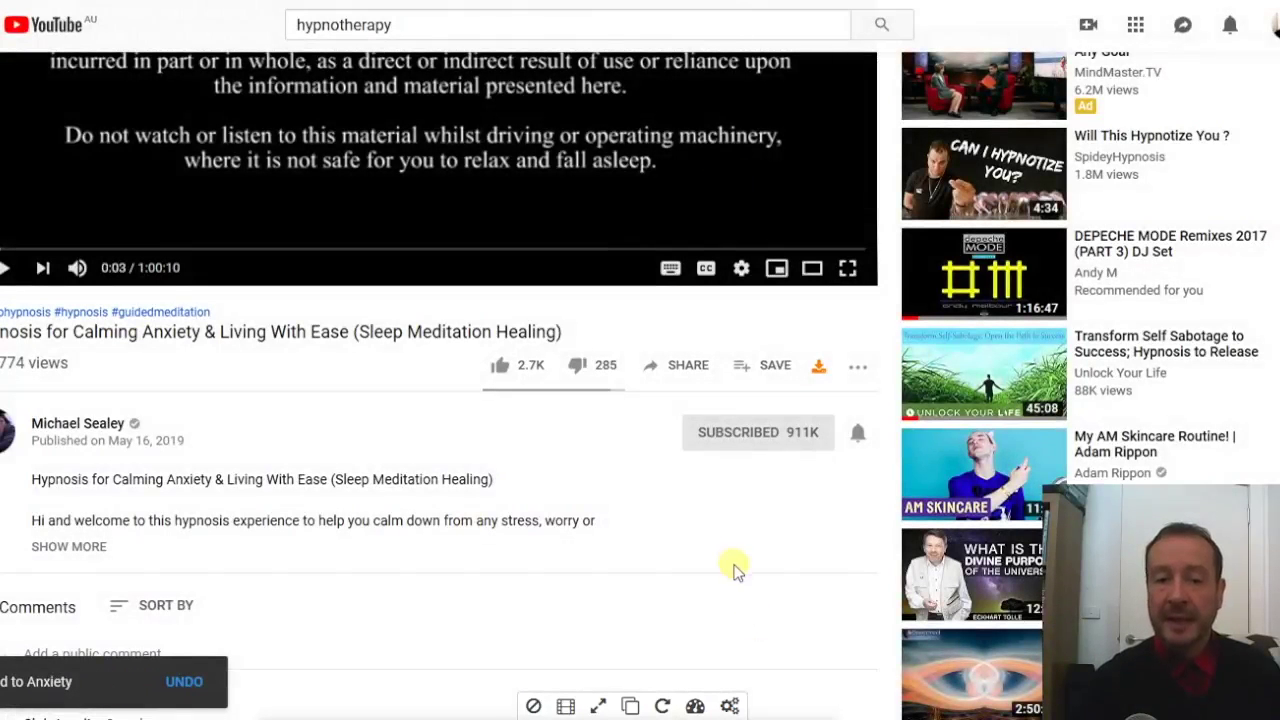
# Fill in the details for a new playlist named after the video's channel, with its privacy set to Private.
pyautogui.click(777, 369)
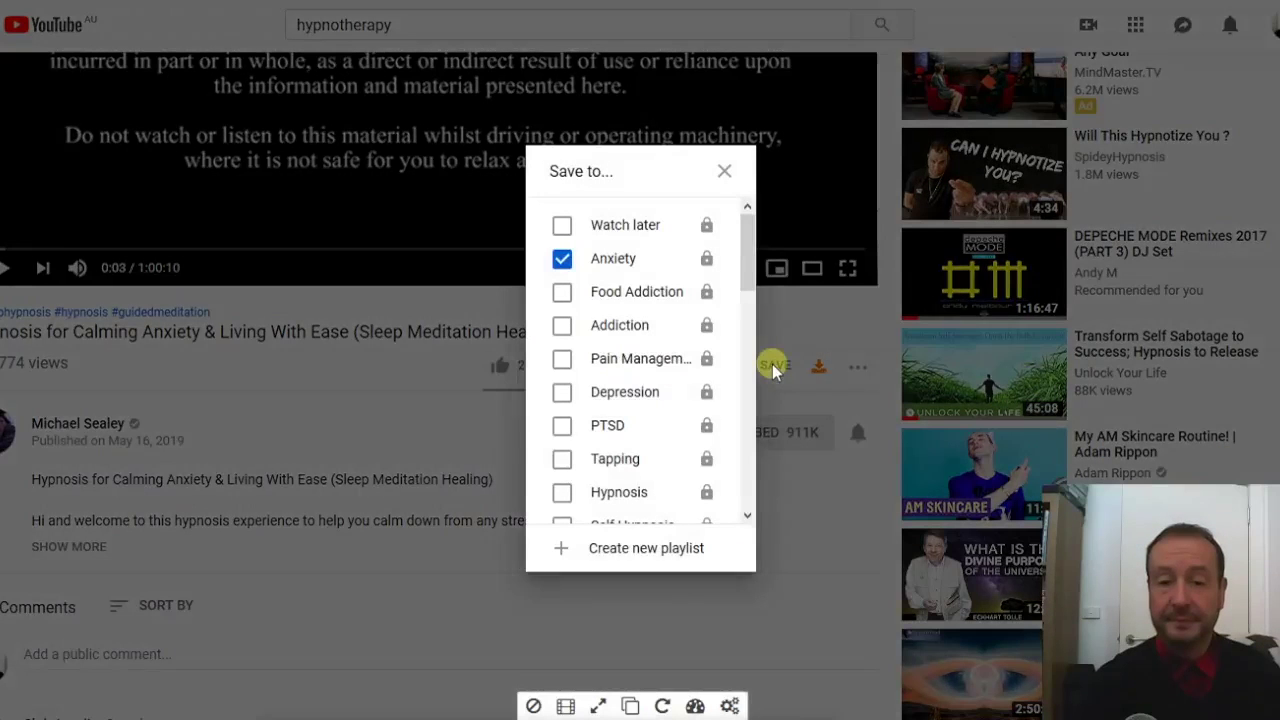
pyautogui.click(648, 548)
pyautogui.click(614, 510)
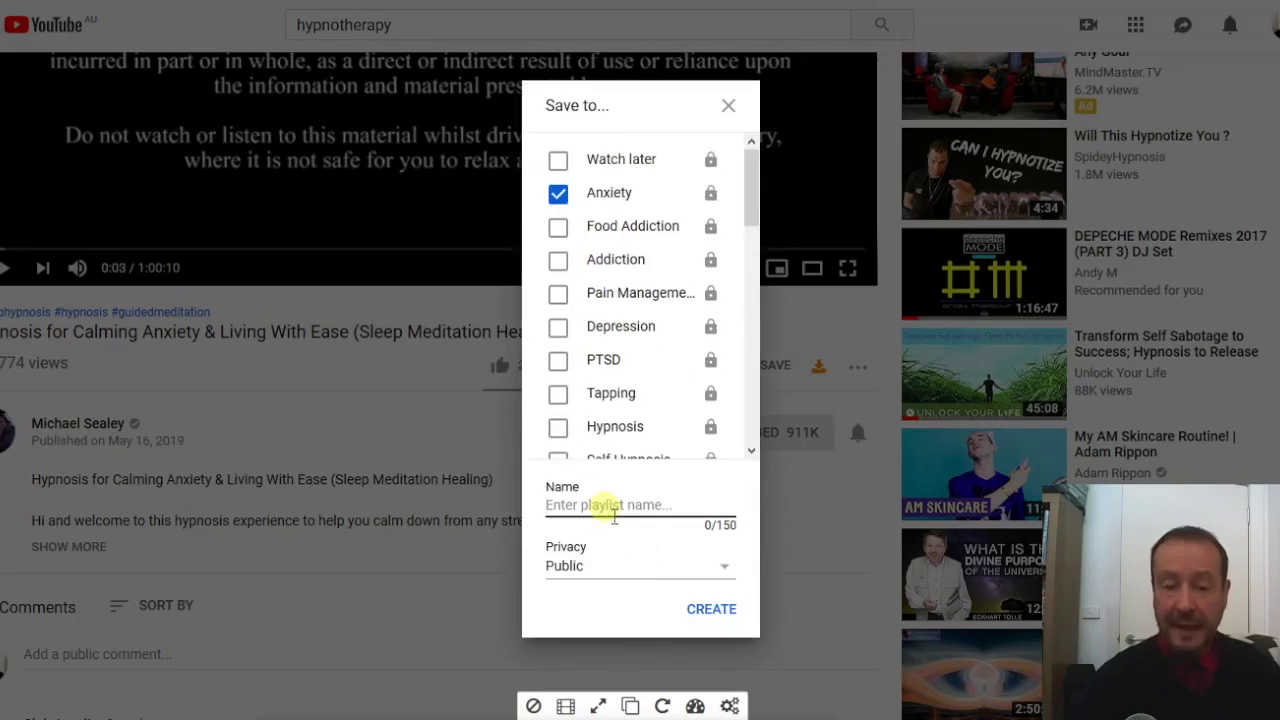
pyautogui.write('mICHAE')
pyautogui.press('BackSpace')
pyautogui.press('BackSpace')
pyautogui.press('BackSpace')
pyautogui.press('BackSpace')
pyautogui.press('BackSpace')
pyautogui.press('BackSpace')
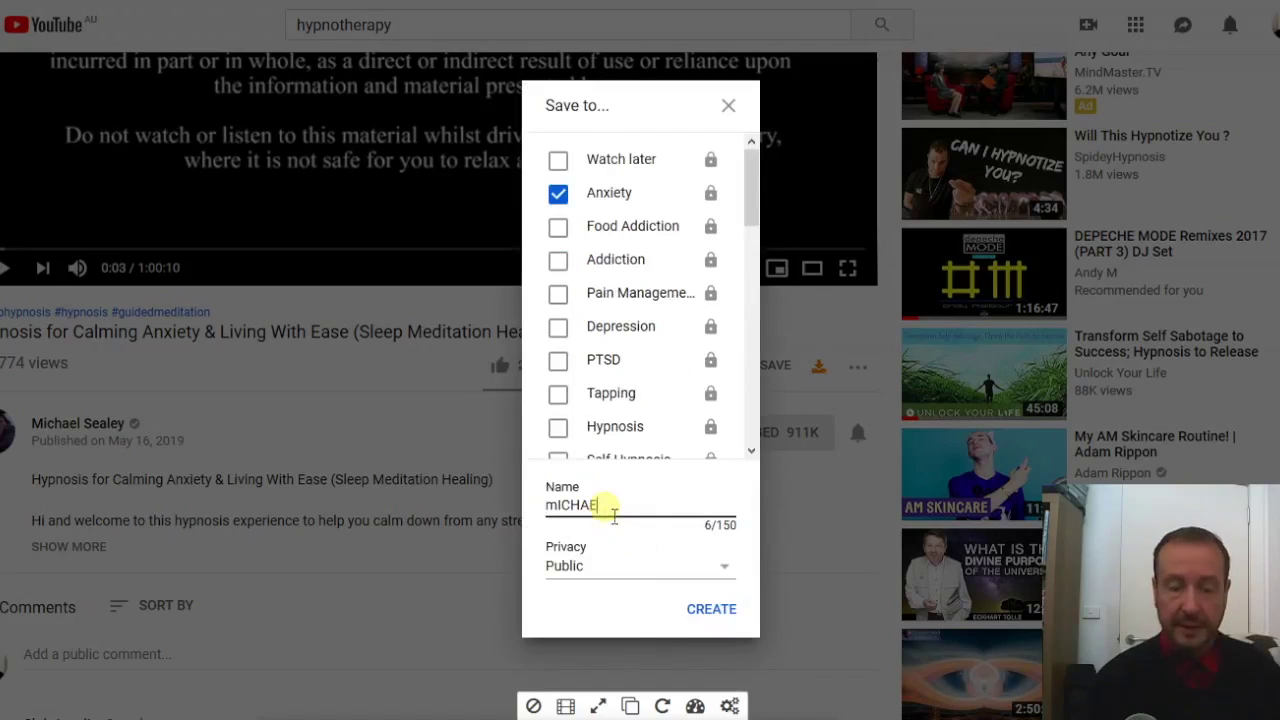
pyautogui.write('Michael Sealey')
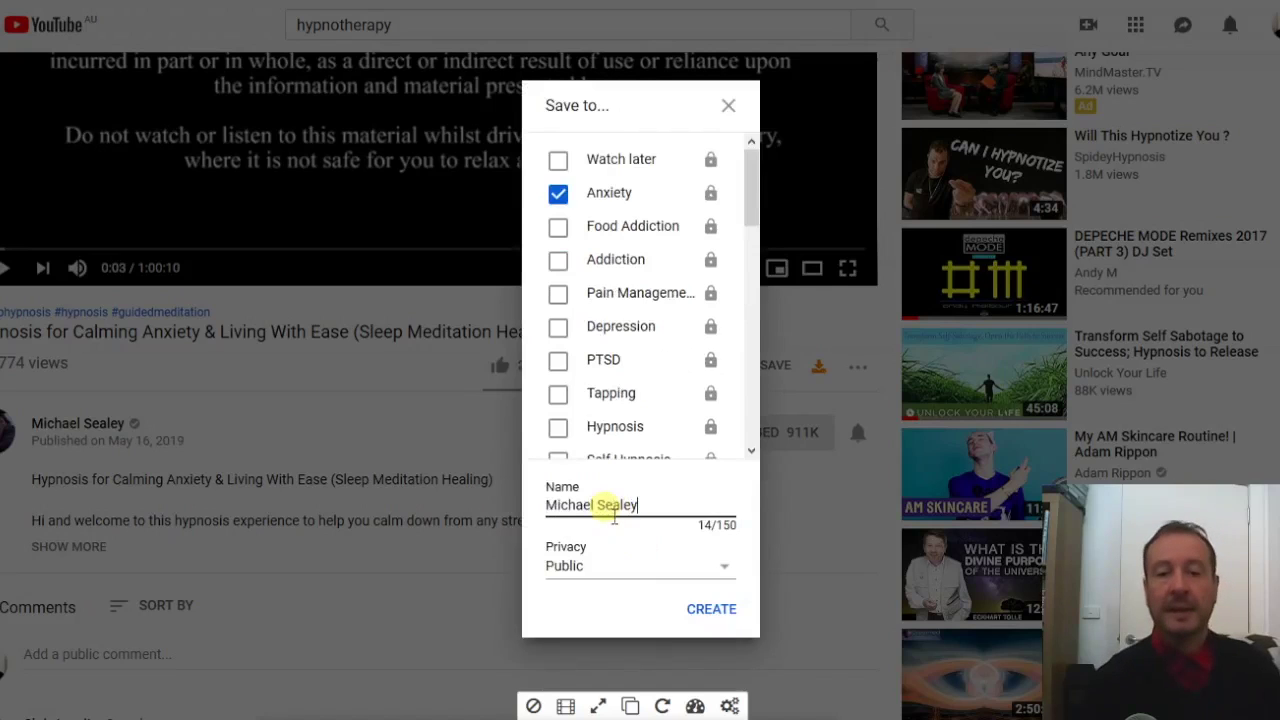
pyautogui.click(580, 570)
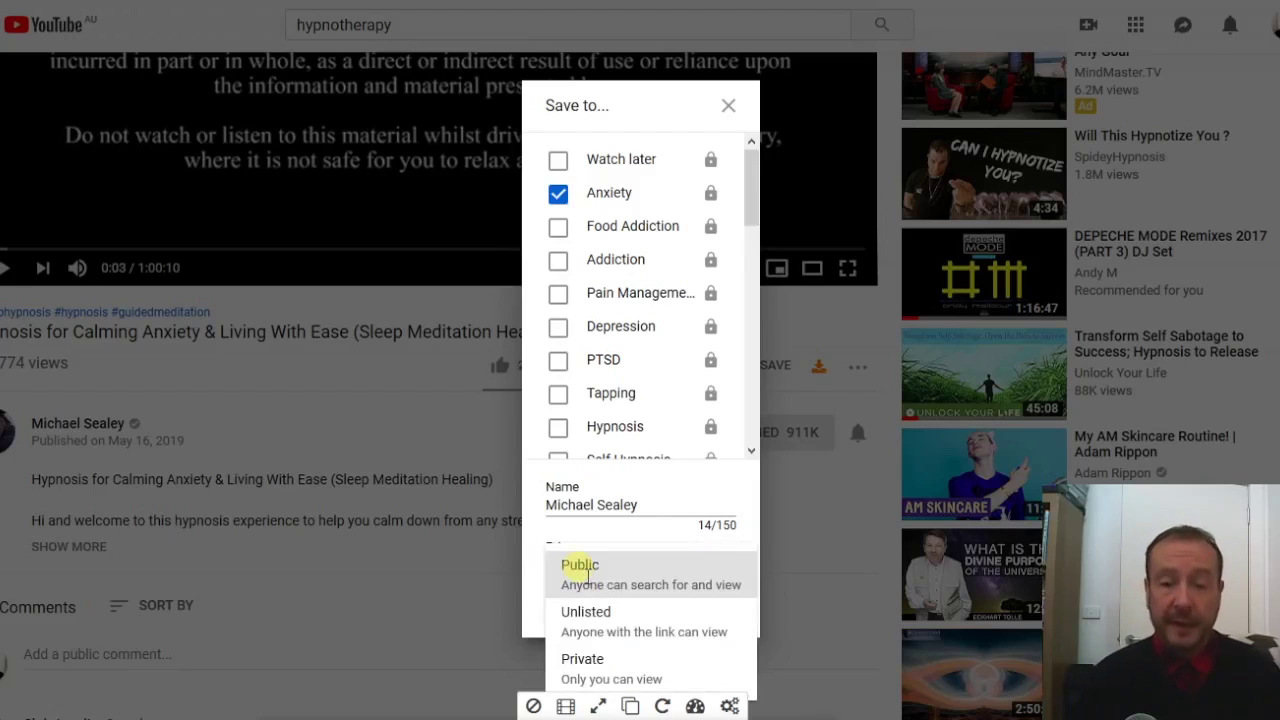
pyautogui.click(610, 664)
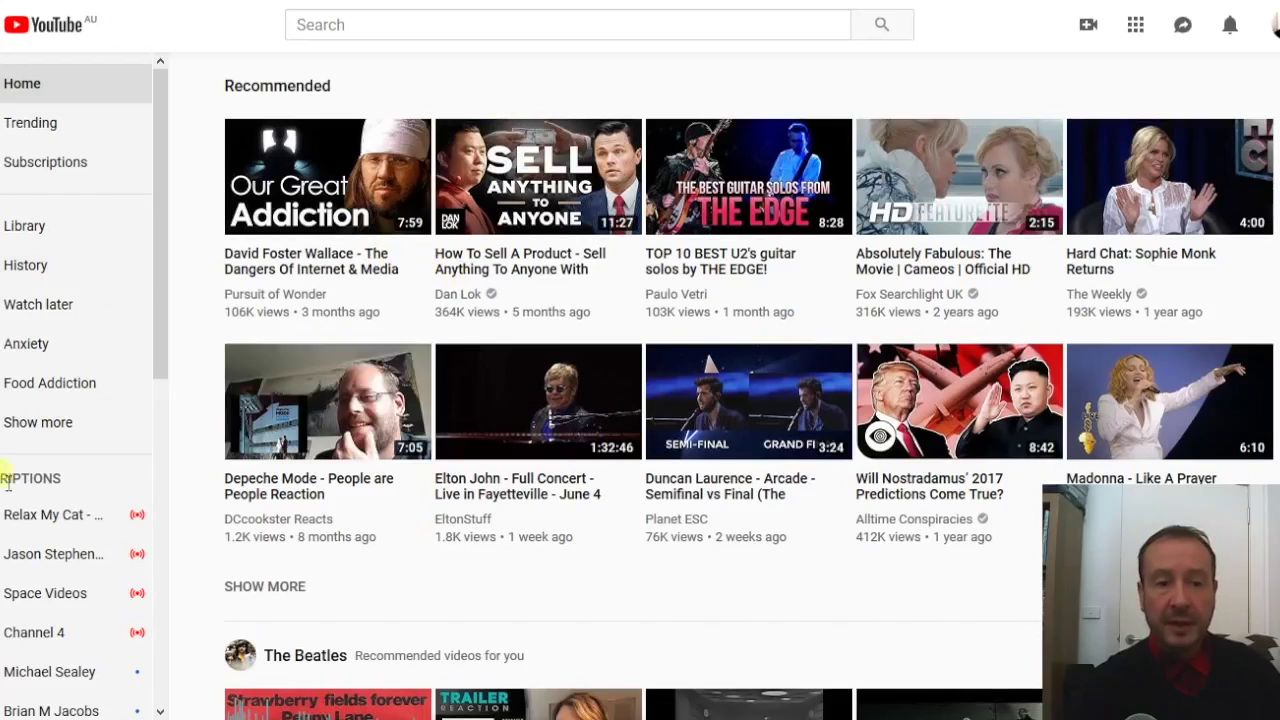
# Open the Hypnosis playlist from the full list of saved playlists and look through its videos.
pyautogui.click(42, 421)
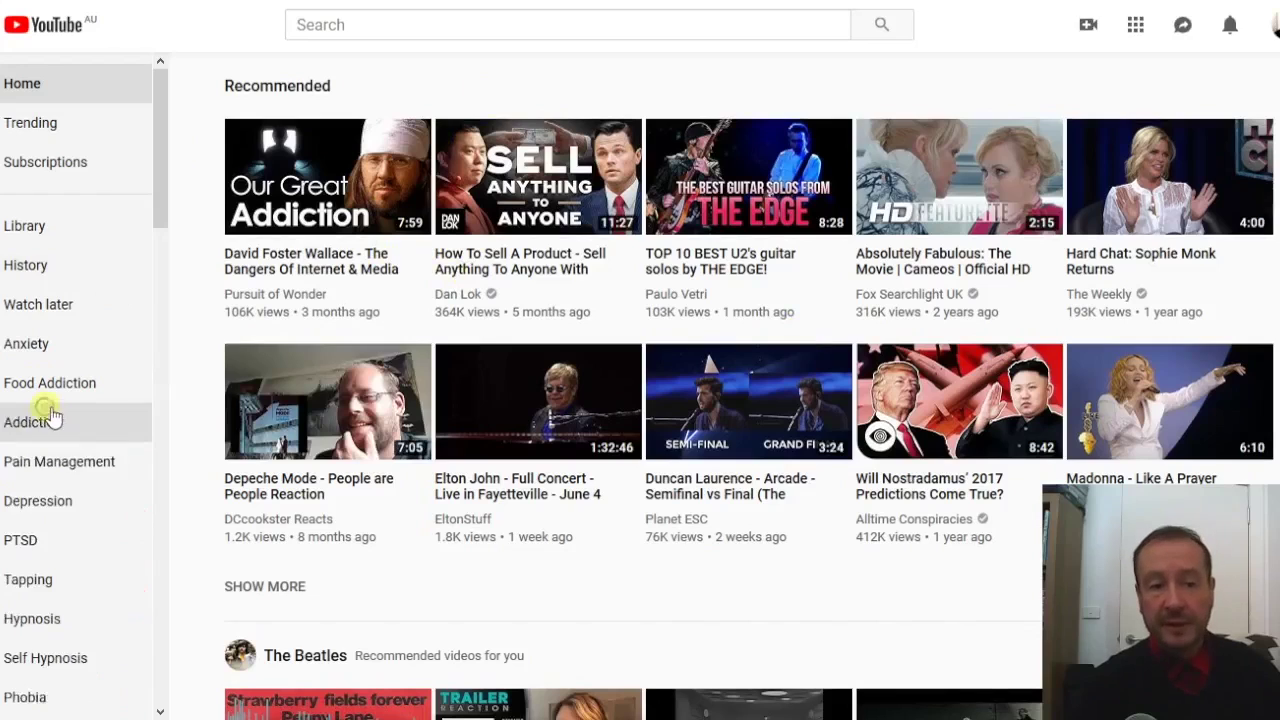
pyautogui.click(21, 617)
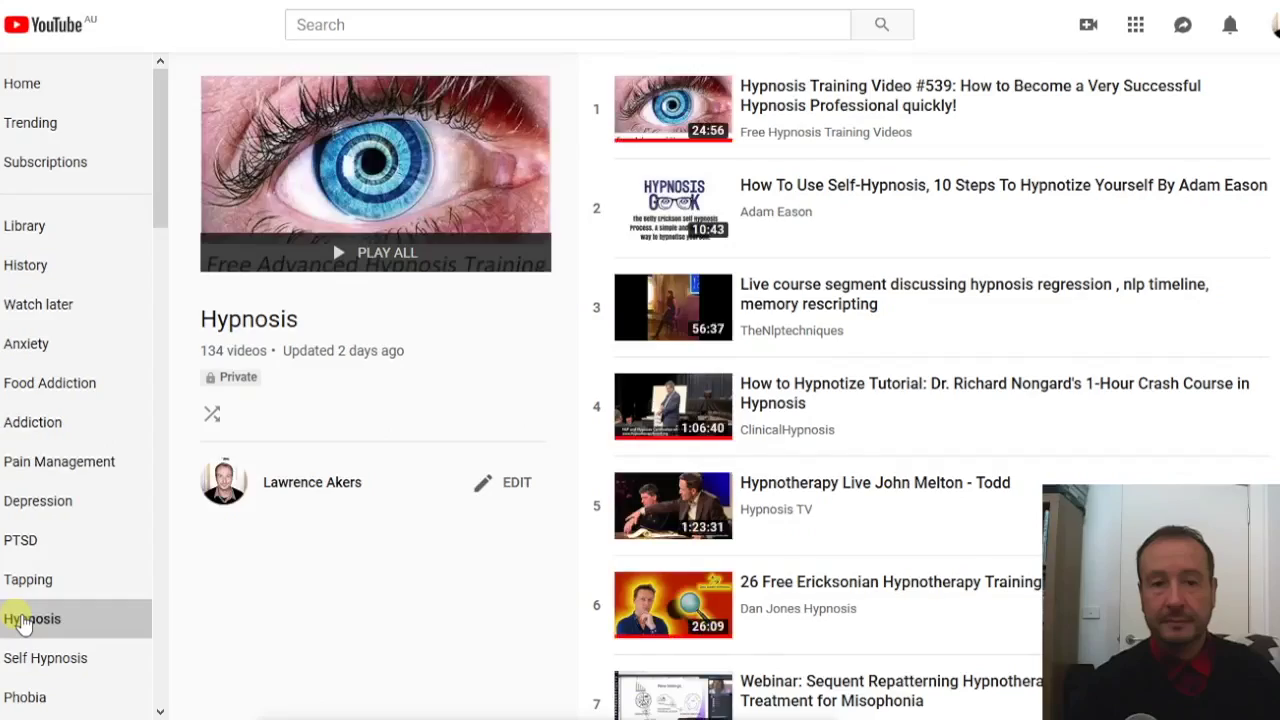
pyautogui.scroll(-9, 605, 368)
pyautogui.scroll(-20, 610, 366)
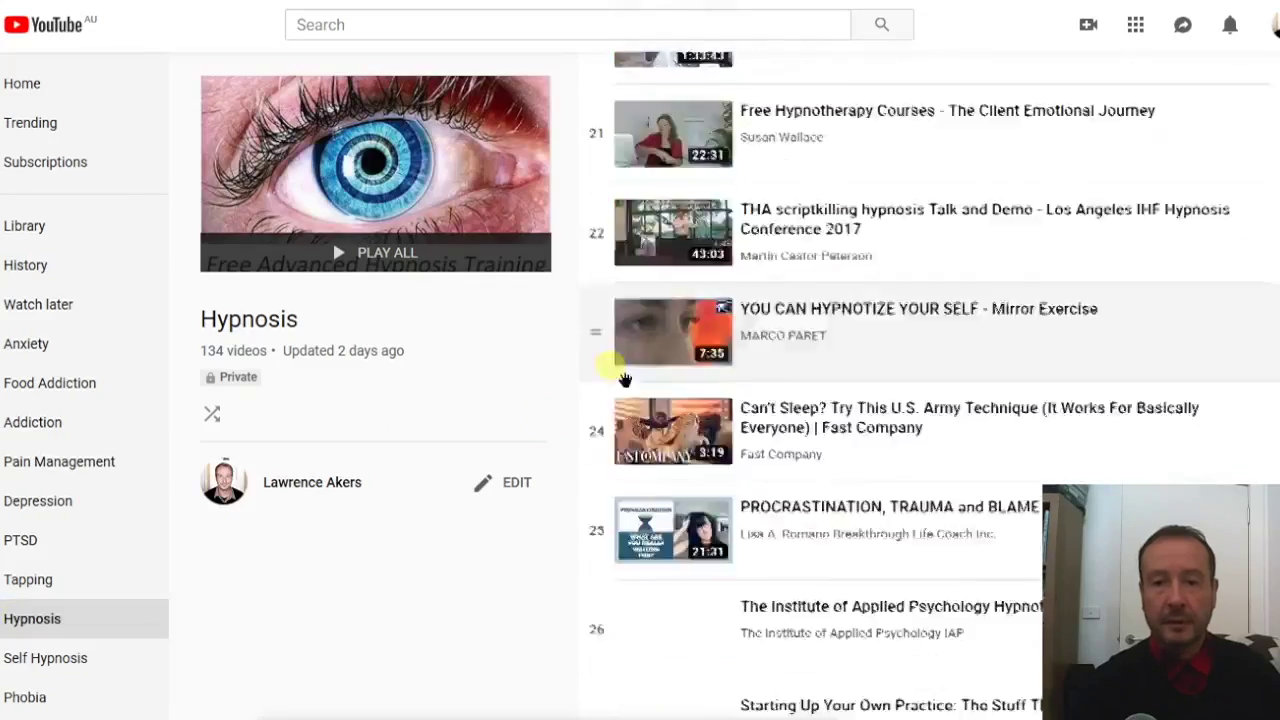
pyautogui.scroll(-20, 650, 366)
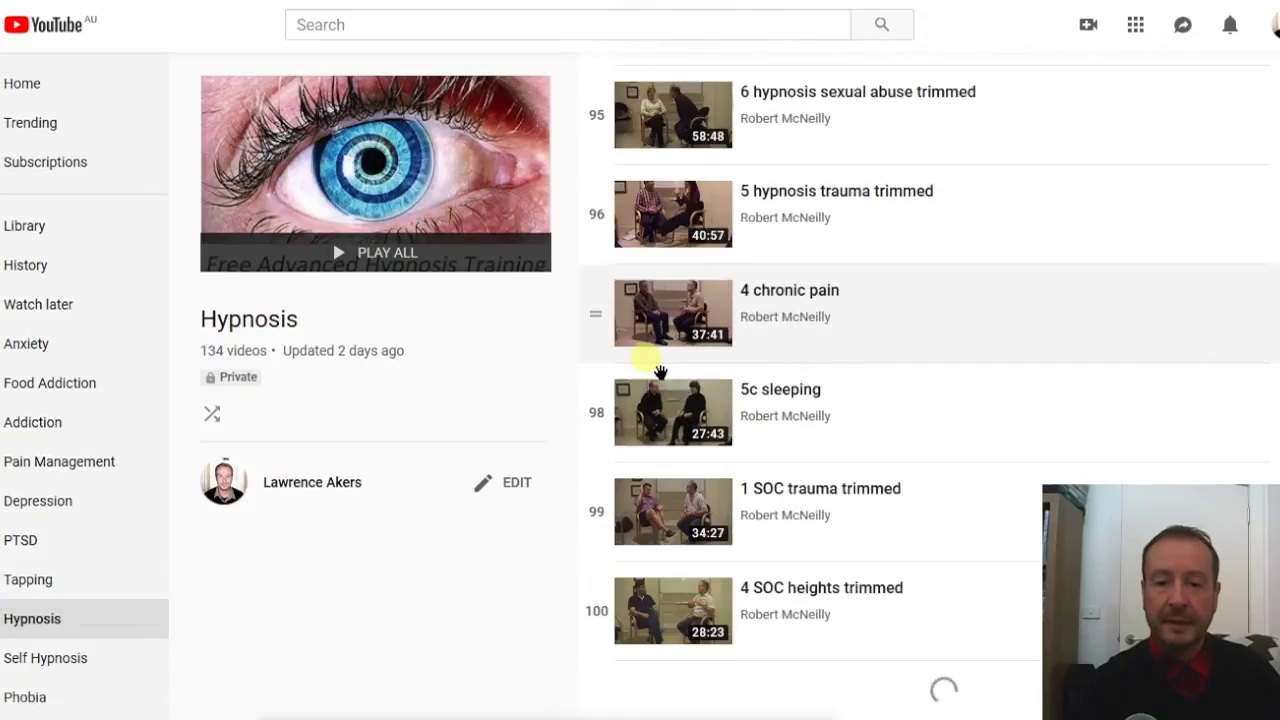
pyautogui.scroll(-20, 660, 370)
pyautogui.scroll(-7, 663, 368)
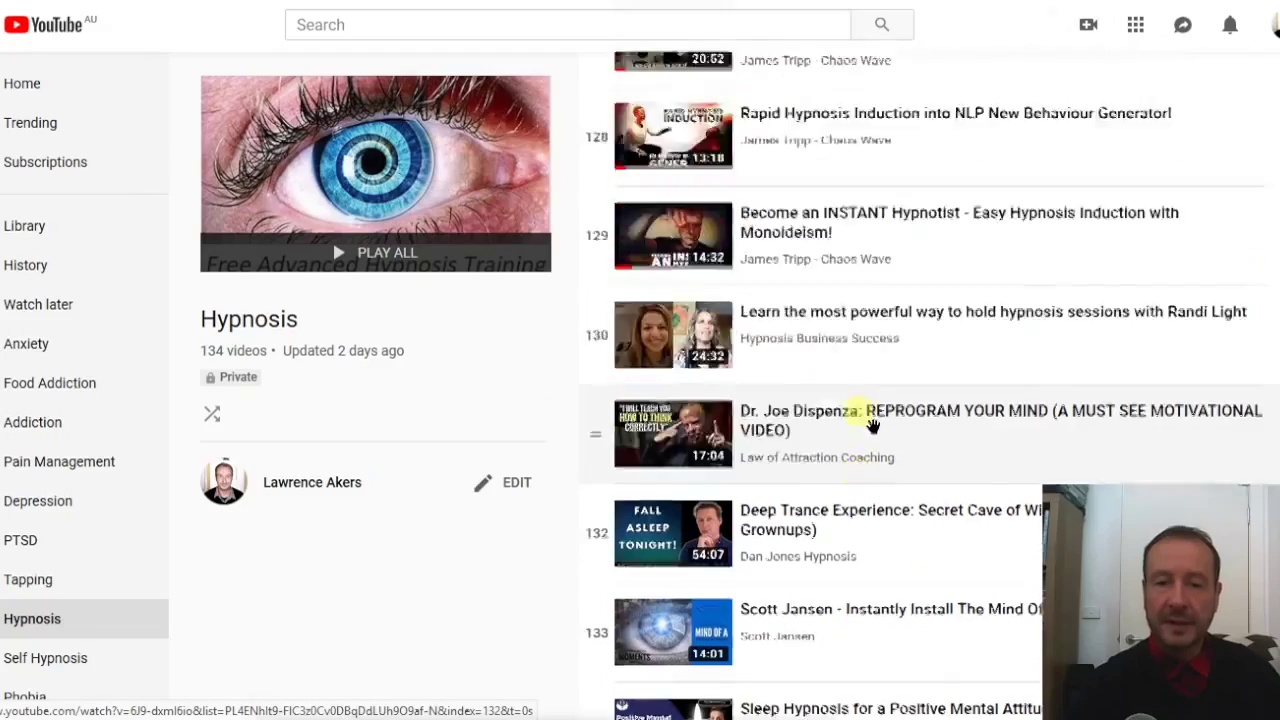
pyautogui.scroll(11, 865, 420)
pyautogui.scroll(20, 870, 425)
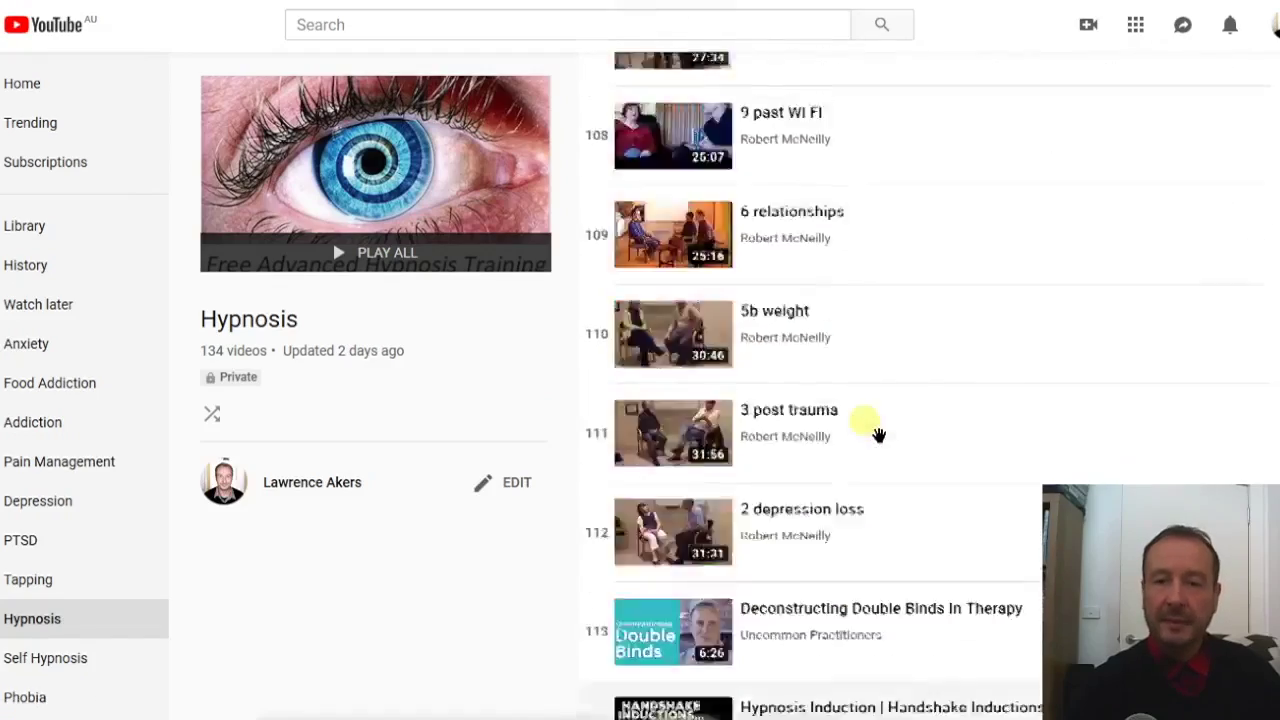
pyautogui.scroll(16, 872, 428)
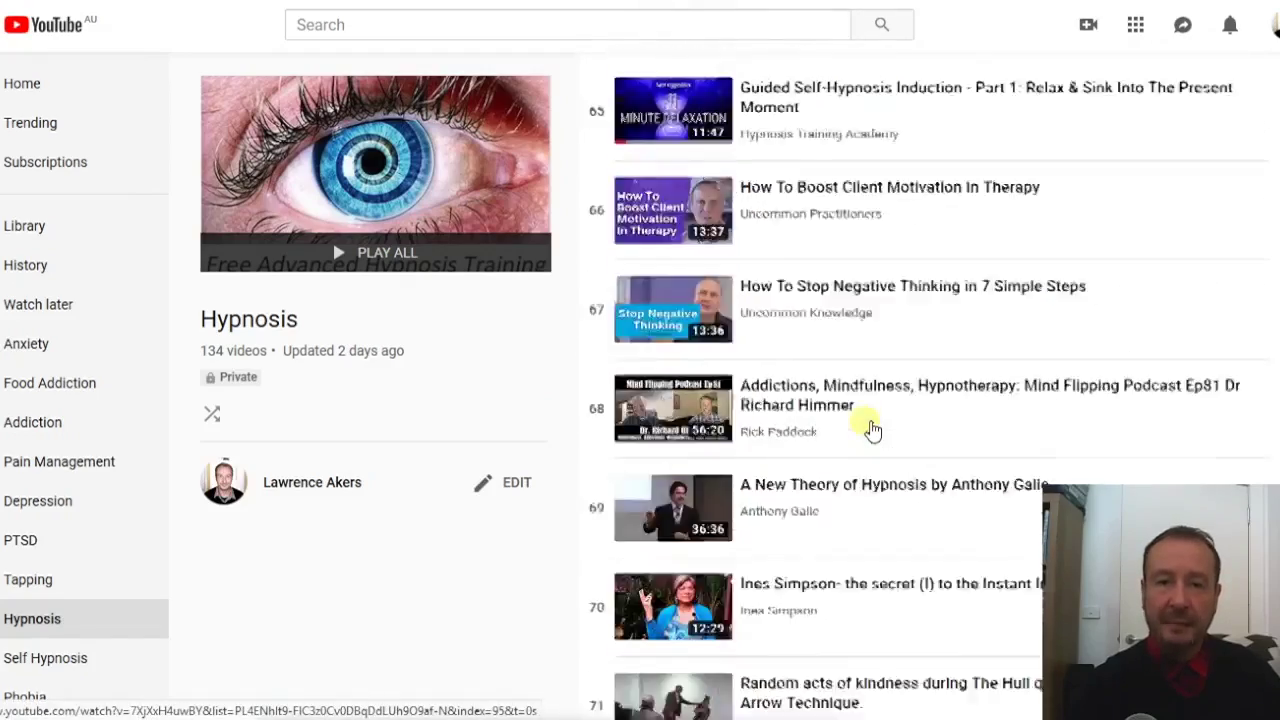
# Return to the home page and open the Subscriptions feed.
pyautogui.click(45, 24)
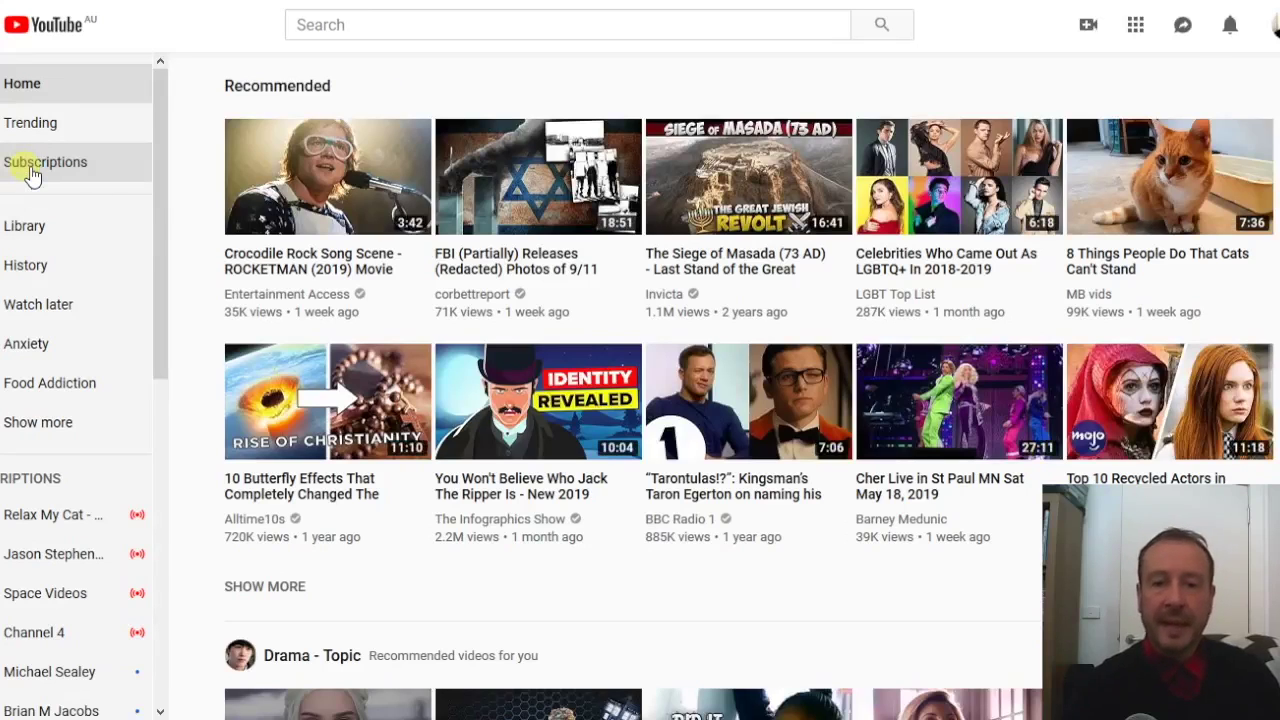
pyautogui.click(32, 175)
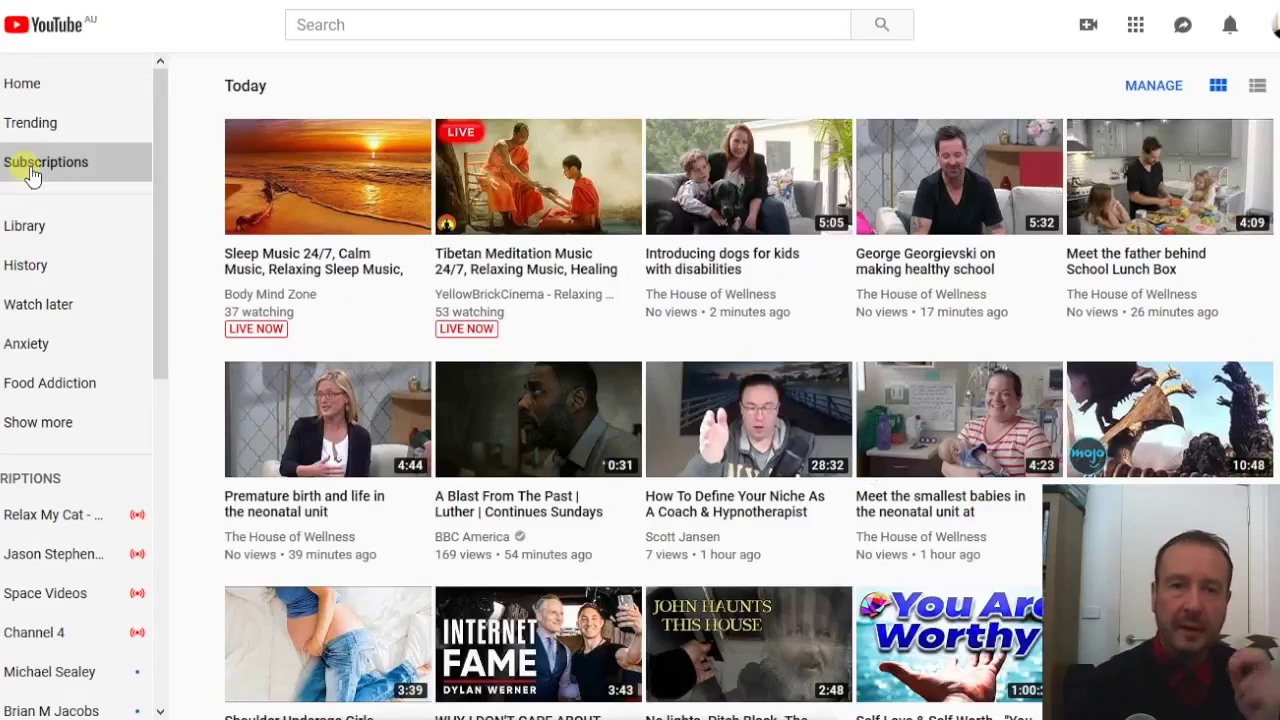